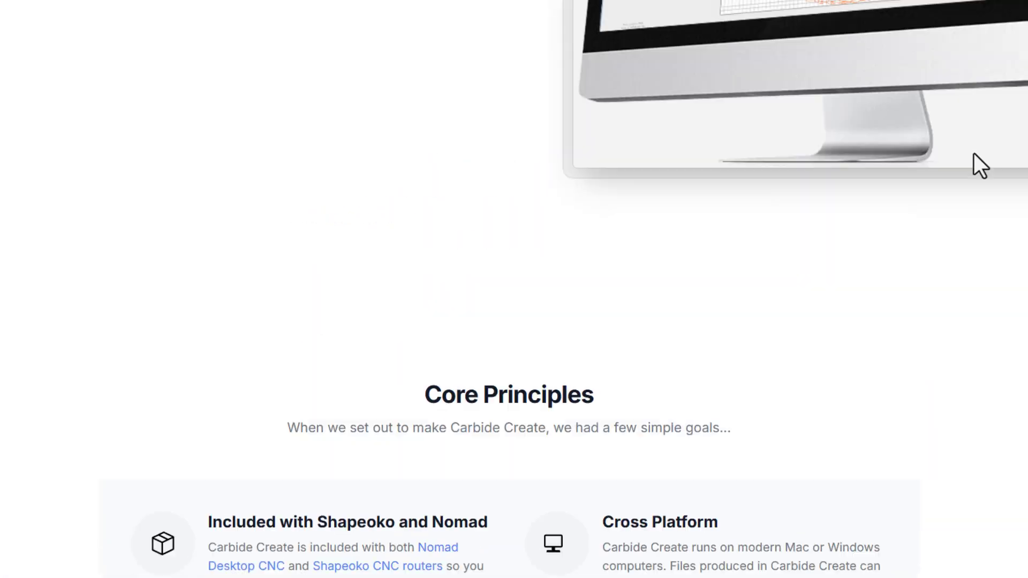
- Set the stock thickness to 0.75 in in the job setup
{"action": "scroll", "coordinate": [975, 154], "scroll_direction": "up", "scroll_amount": 10}
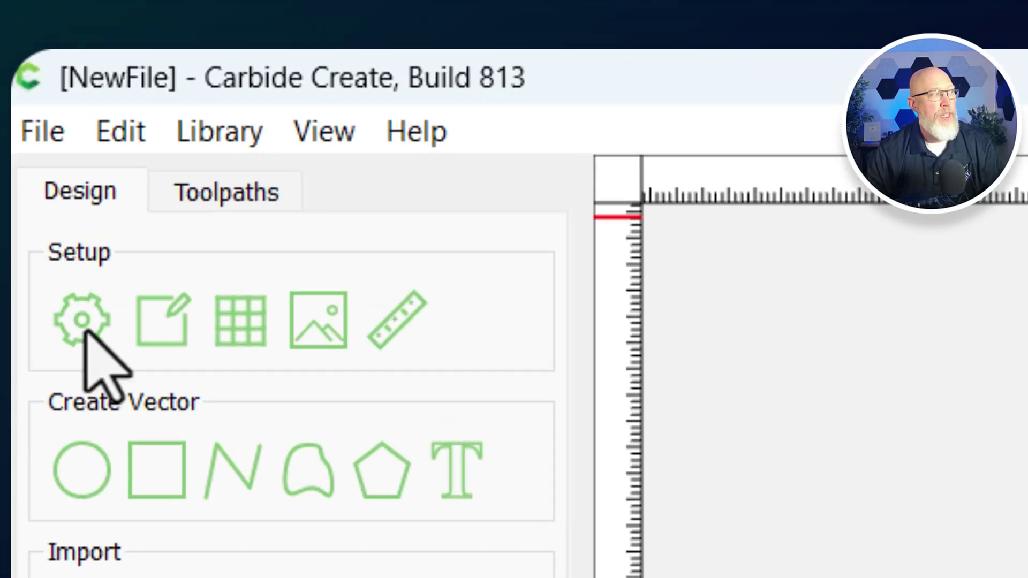
{"action": "left_click", "coordinate": [84, 330]}
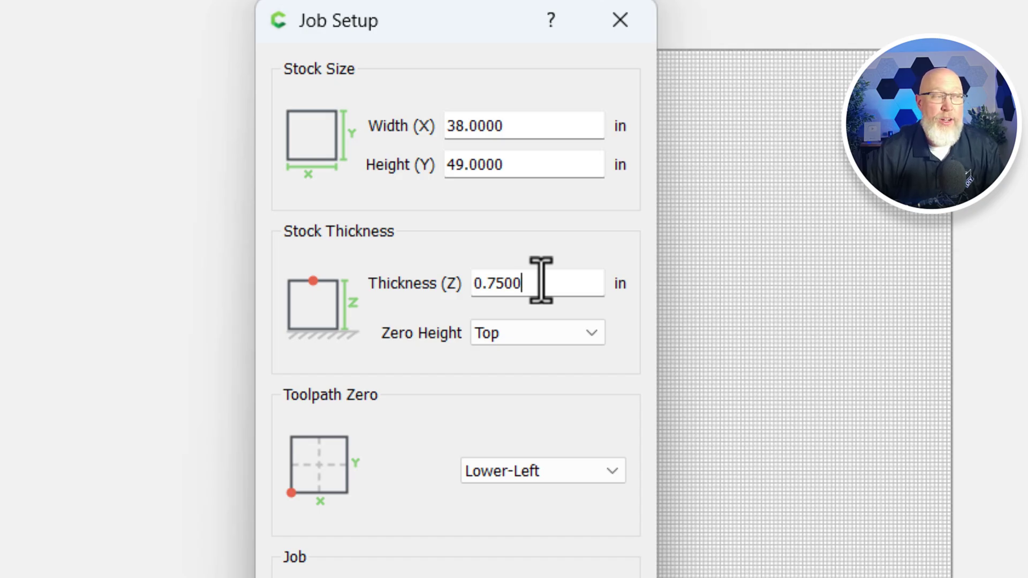
{"action": "key", "text": "BackSpace"}
{"action": "key", "text": "BackSpace"}
{"action": "key", "text": "BackSpace"}
{"action": "key", "text": "BackSpace"}
{"action": "key", "text": "BackSpace"}
{"action": "key", "text": "BackSpace"}
{"action": "type", "text": ".75"}
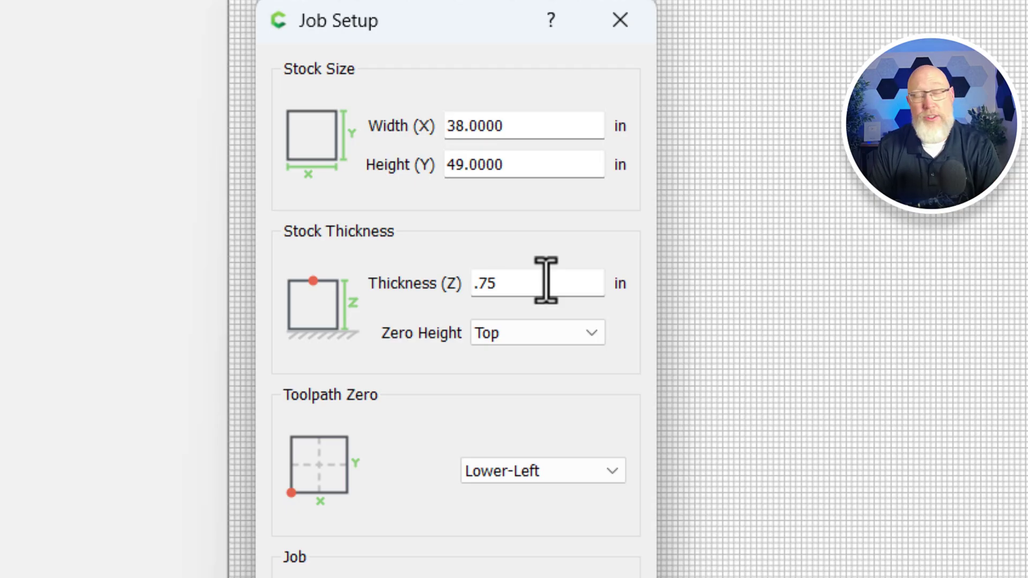
- Keep zero height at Top, the origin at Lower-Left, and Shapeoko 5 Pro as the machine
{"action": "left_click", "coordinate": [533, 337]}
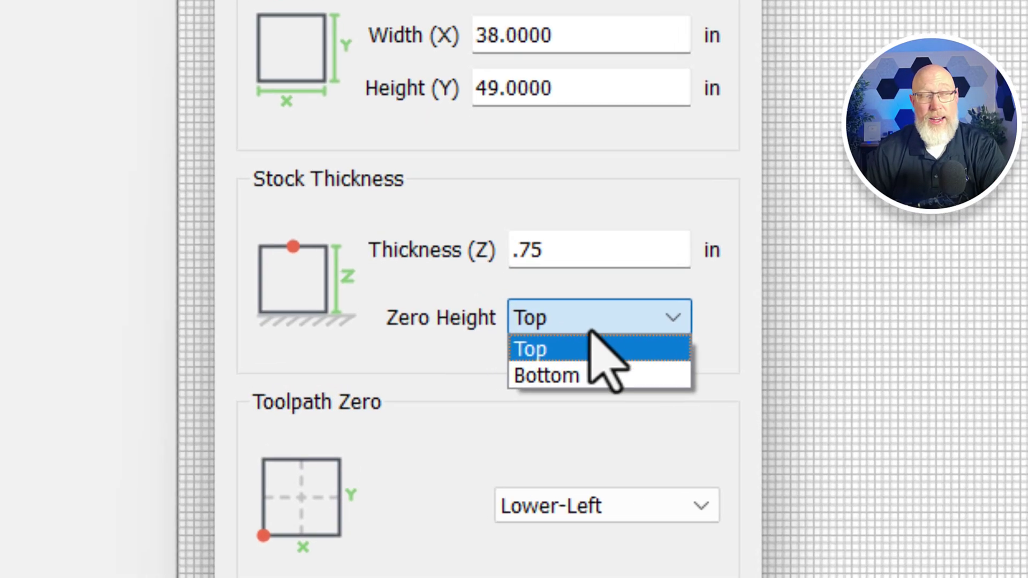
{"action": "left_click", "coordinate": [524, 355]}
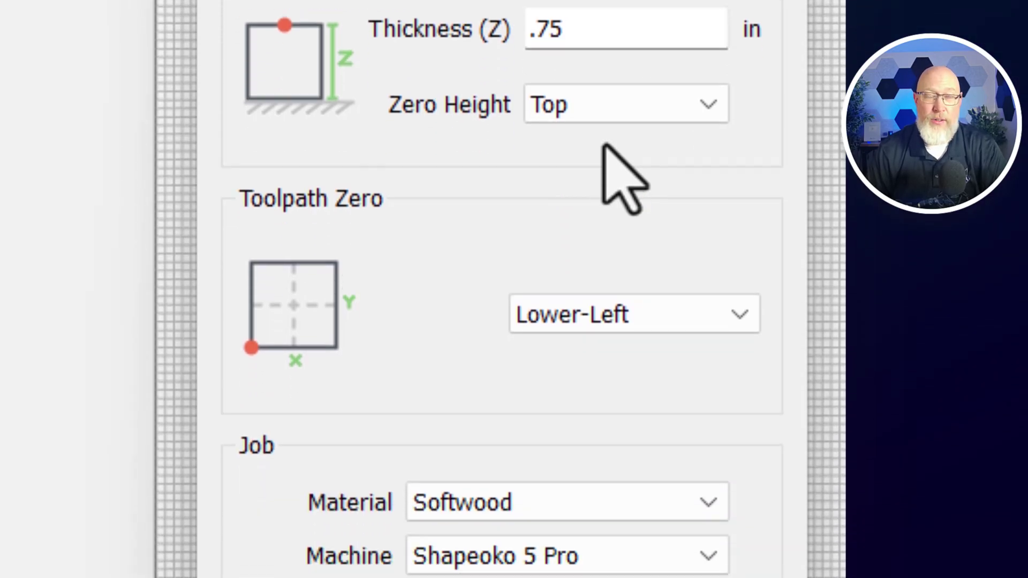
{"action": "left_click", "coordinate": [579, 316]}
{"action": "left_click", "coordinate": [579, 316]}
{"action": "left_click", "coordinate": [578, 316]}
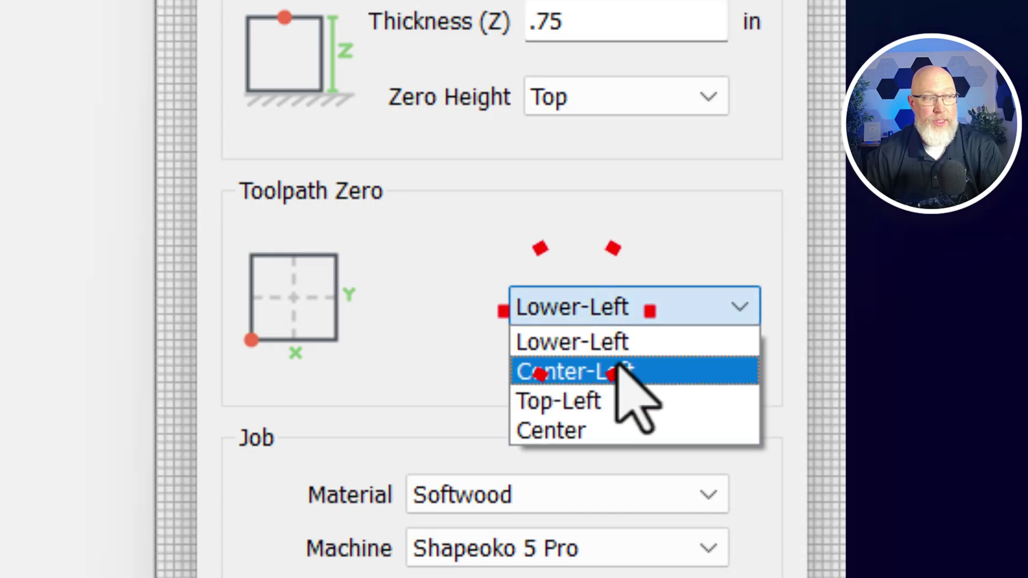
{"action": "left_click", "coordinate": [617, 344]}
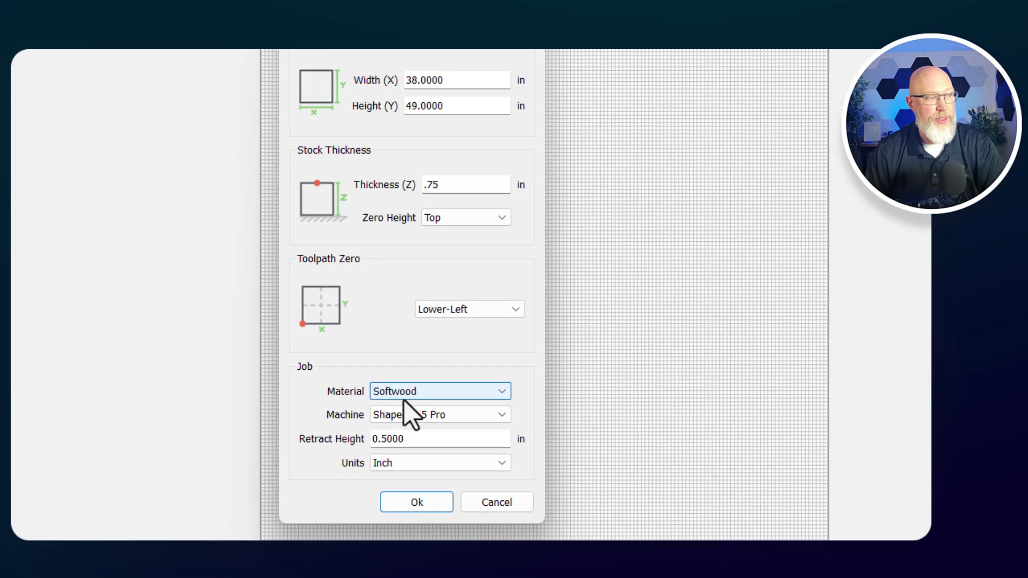
{"action": "left_click", "coordinate": [413, 419]}
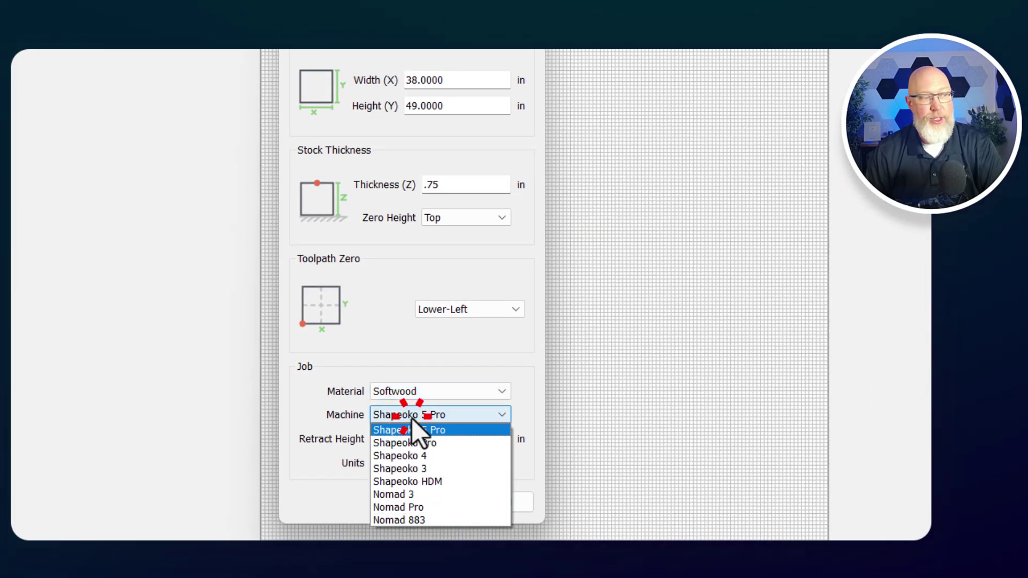
{"action": "left_click", "coordinate": [413, 419]}
{"action": "left_click", "coordinate": [422, 438]}
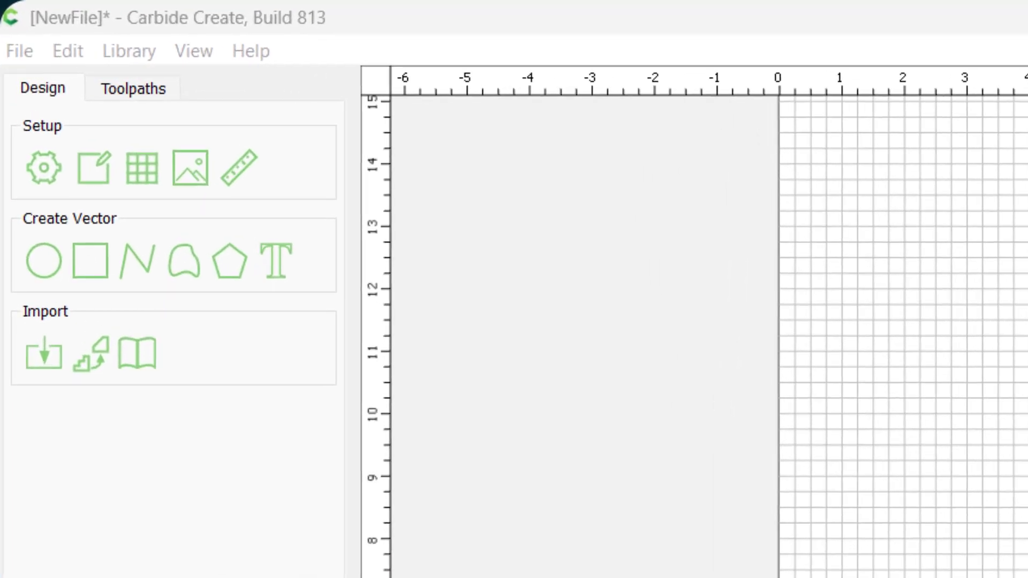
{"action": "left_click", "coordinate": [831, 135]}
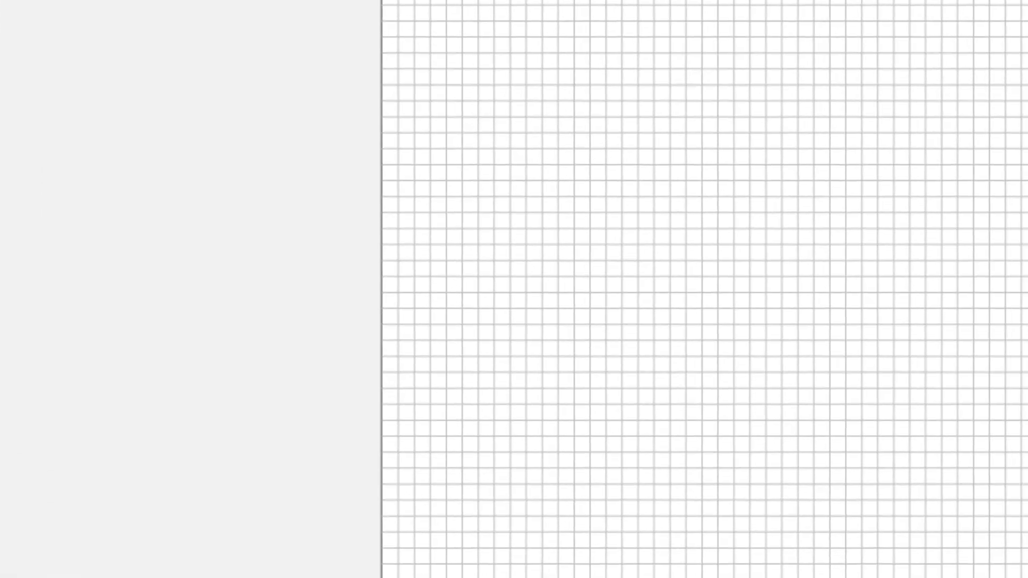
{"action": "left_click", "coordinate": [140, 175]}
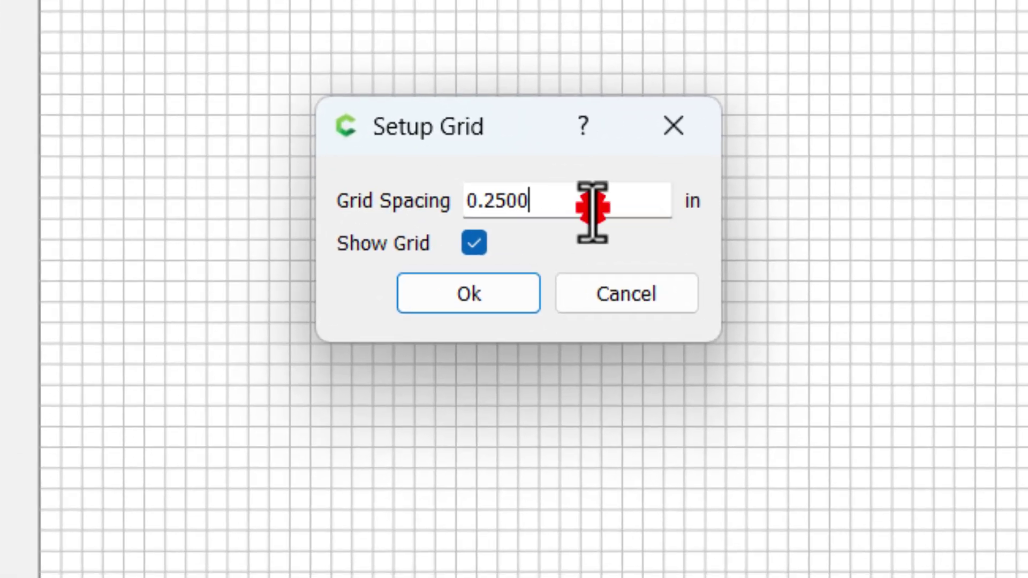
{"action": "double_click", "coordinate": [695, 321]}
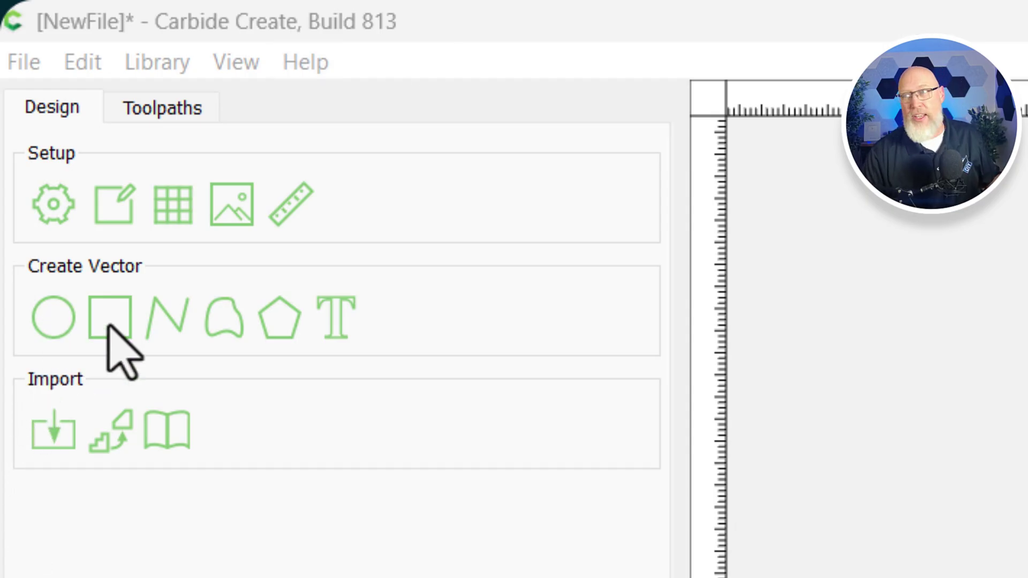
- Draw a rectangle on the stock and make it 15 in wide and 12 in high
{"action": "left_click", "coordinate": [109, 325]}
{"action": "key", "text": "Escape"}
{"action": "left_click", "coordinate": [89, 319]}
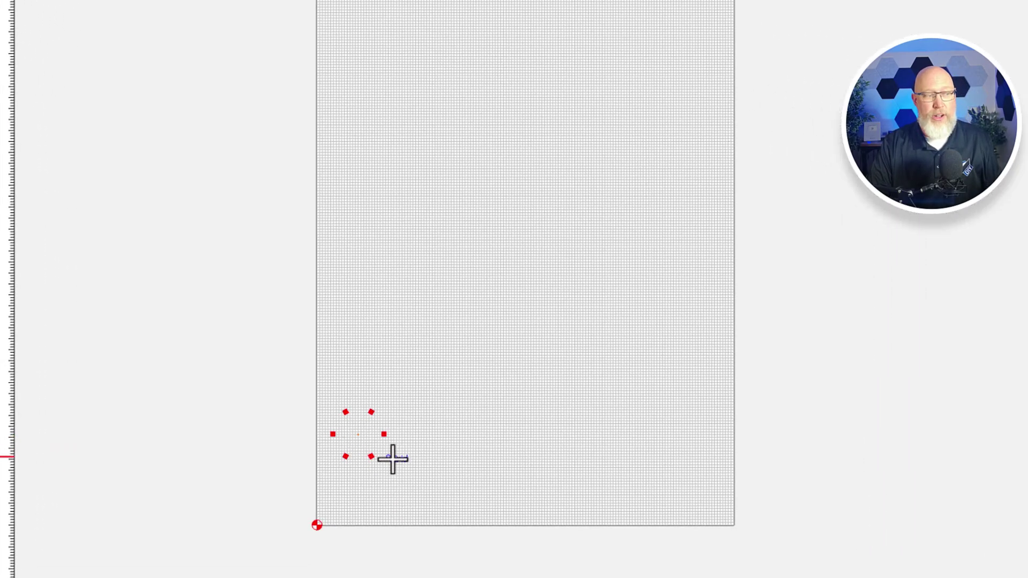
{"action": "left_click_drag", "start_coordinate": [393, 459], "coordinate": [443, 473]}
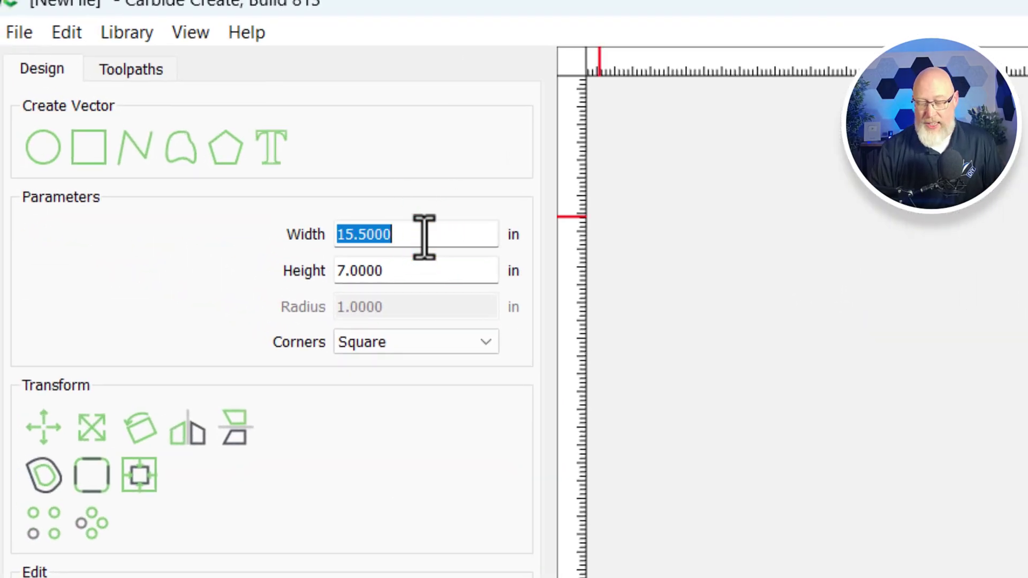
{"action": "double_click", "coordinate": [426, 271]}
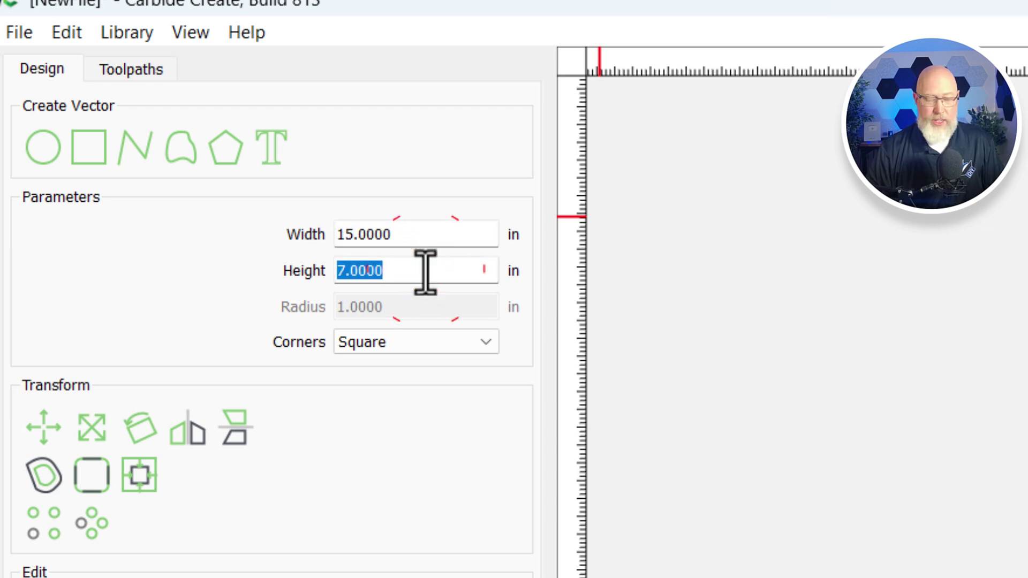
{"action": "type", "text": "12"}
{"action": "key", "text": "Return"}
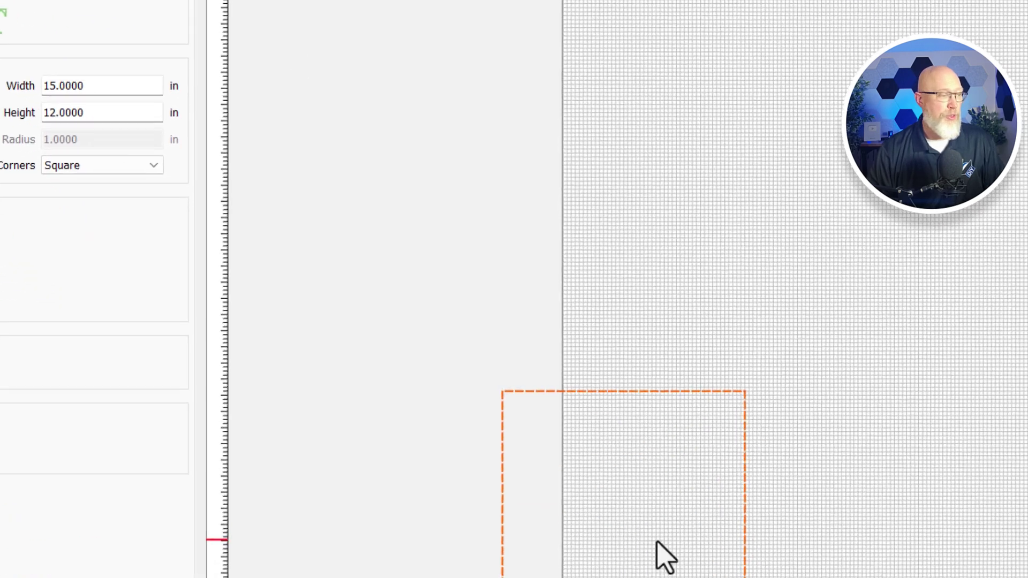
- Move the rectangle so its corner snaps near the stock's lower-left origin
{"action": "scroll", "coordinate": [562, 525], "scroll_direction": "up", "scroll_amount": 3}
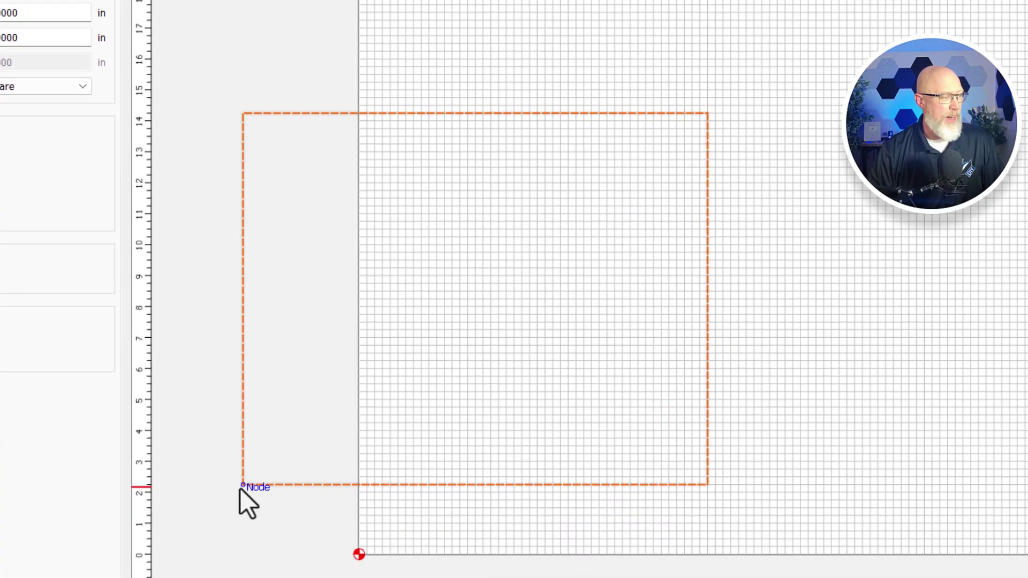
{"action": "left_click_drag", "start_coordinate": [240, 526], "coordinate": [374, 537]}
{"action": "mouse_move", "coordinate": [375, 422]}
{"action": "left_mouse_down"}
{"action": "mouse_move", "coordinate": [394, 462]}
{"action": "mouse_move", "coordinate": [306, 426]}
{"action": "mouse_move", "coordinate": [381, 426]}
{"action": "mouse_move", "coordinate": [381, 409]}
{"action": "left_mouse_up"}
{"action": "scroll", "coordinate": [306, 425], "scroll_direction": "up", "scroll_amount": 3}
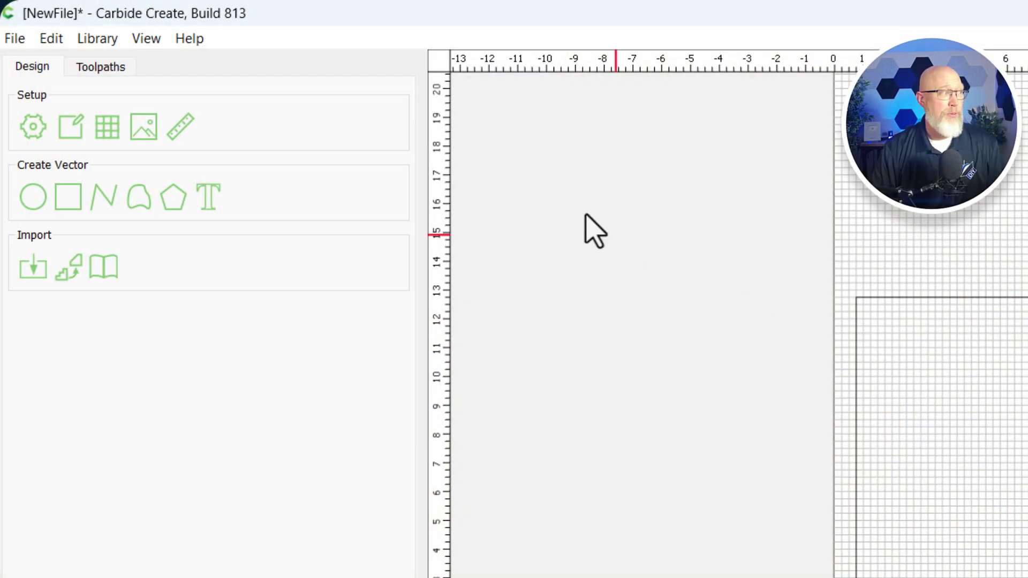
- Add a 'Bottom' text label to the panel and scale it to 6 in wide
{"action": "left_click", "coordinate": [209, 199]}
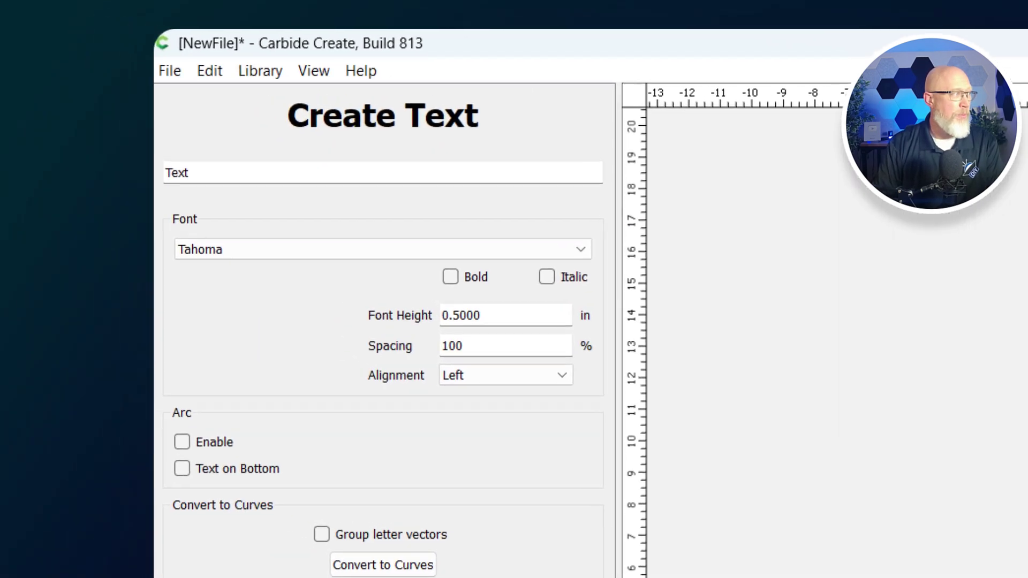
{"action": "double_click", "coordinate": [294, 127]}
{"action": "type", "text": "Bottom"}
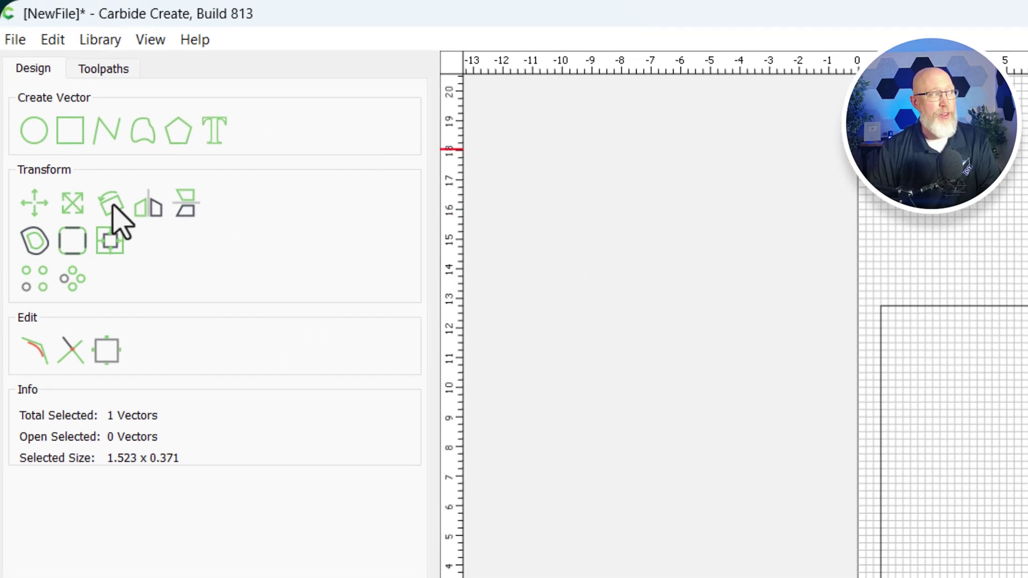
{"action": "left_click", "coordinate": [74, 207]}
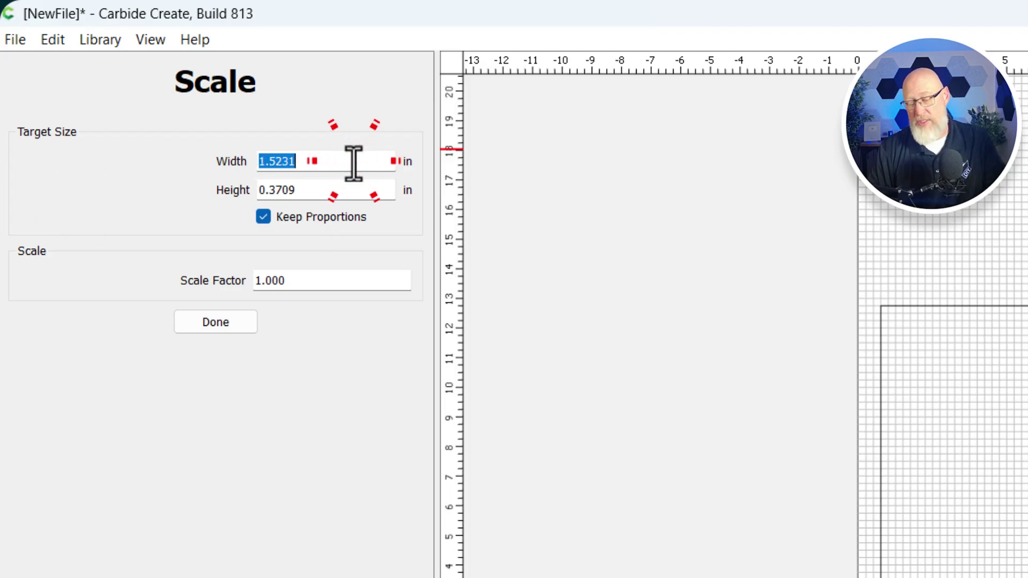
{"action": "type", "text": "6"}
{"action": "left_click", "coordinate": [215, 322]}
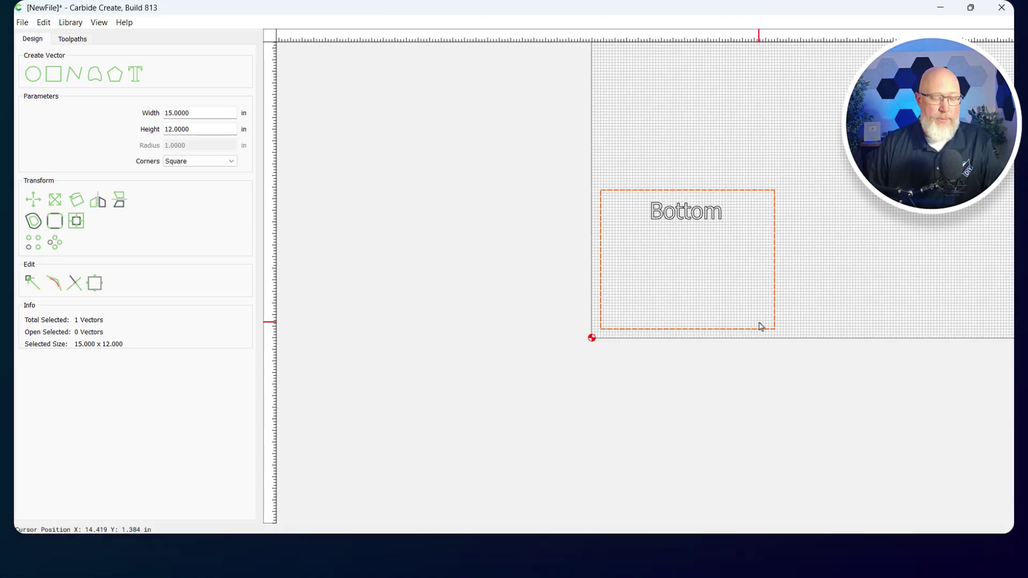
- Paste a copy of the panel rectangle and place it above the original
{"action": "key", "text": "ctrl+v"}
{"action": "left_click_drag", "start_coordinate": [676, 392], "coordinate": [605, 179]}
{"action": "scroll", "coordinate": [603, 184], "scroll_direction": "up", "scroll_amount": 3}
{"action": "scroll", "coordinate": [606, 199], "scroll_direction": "up", "scroll_amount": 3}
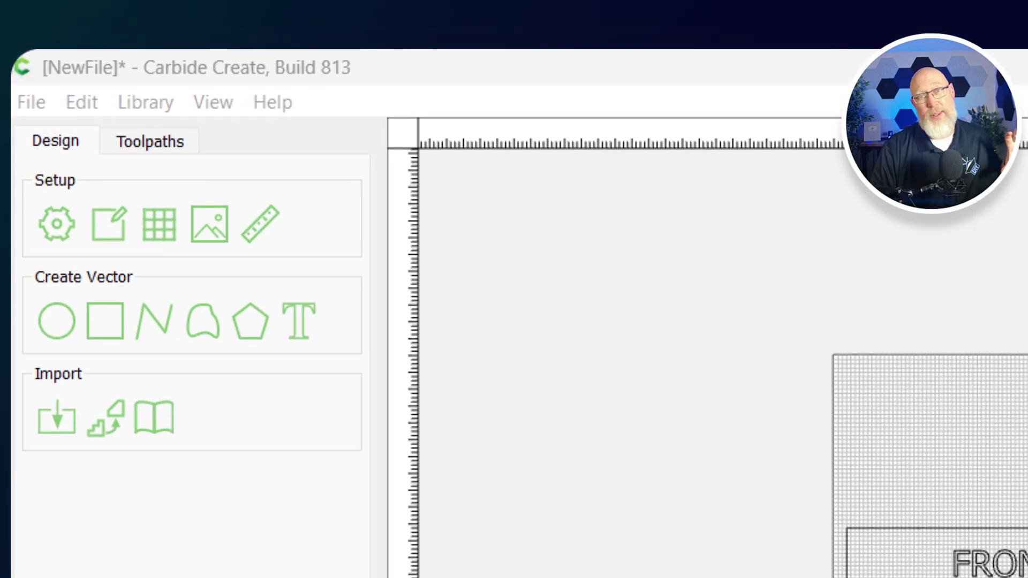
- Draw a 4.5 in radius circle on the FRONT panel
{"action": "left_click", "coordinate": [18, 362]}
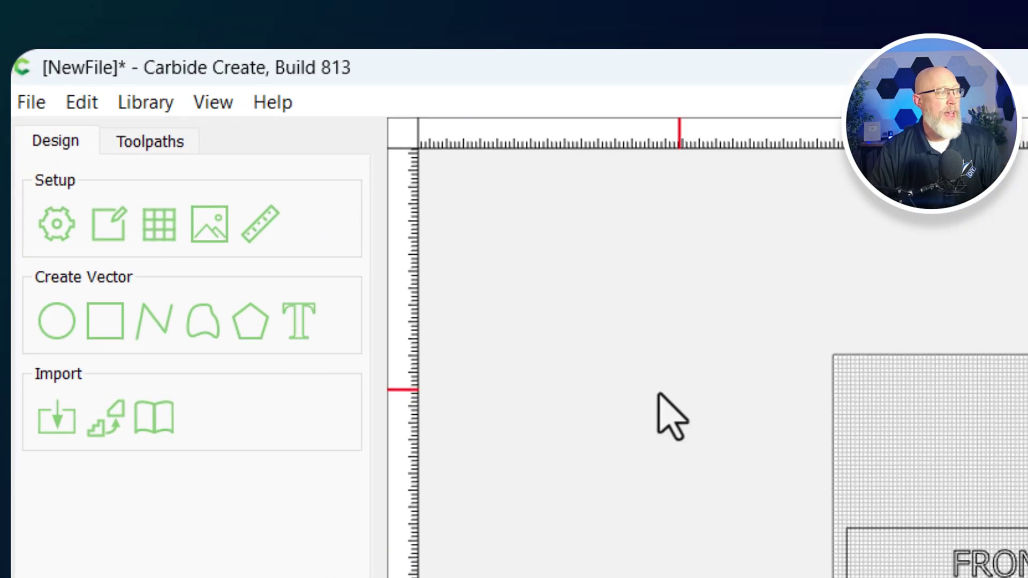
{"action": "left_click", "coordinate": [49, 321]}
{"action": "left_click", "coordinate": [574, 343]}
{"action": "left_click", "coordinate": [599, 343]}
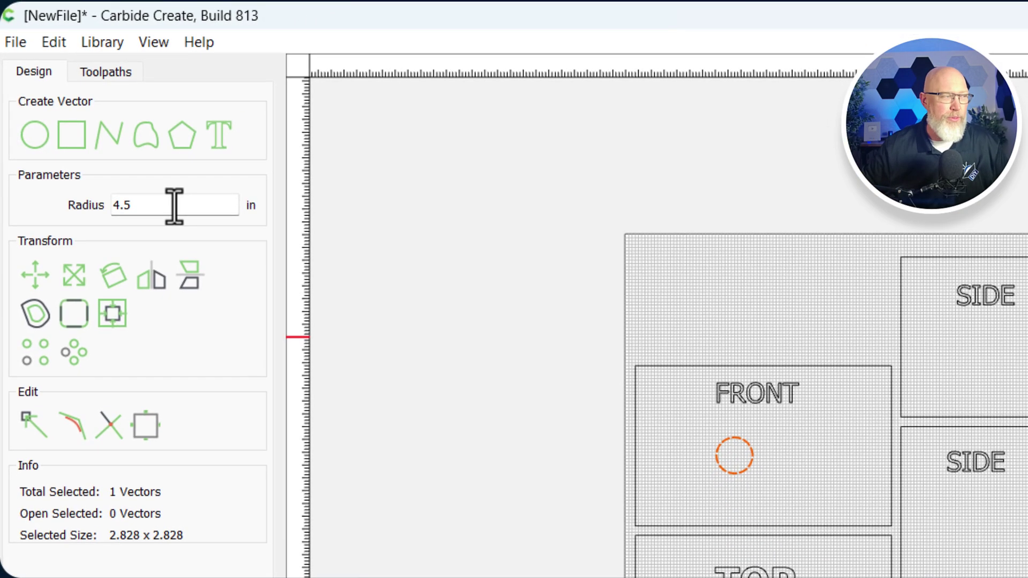
{"action": "key", "text": "Return"}
{"action": "scroll", "coordinate": [857, 544], "scroll_direction": "up", "scroll_amount": 3}
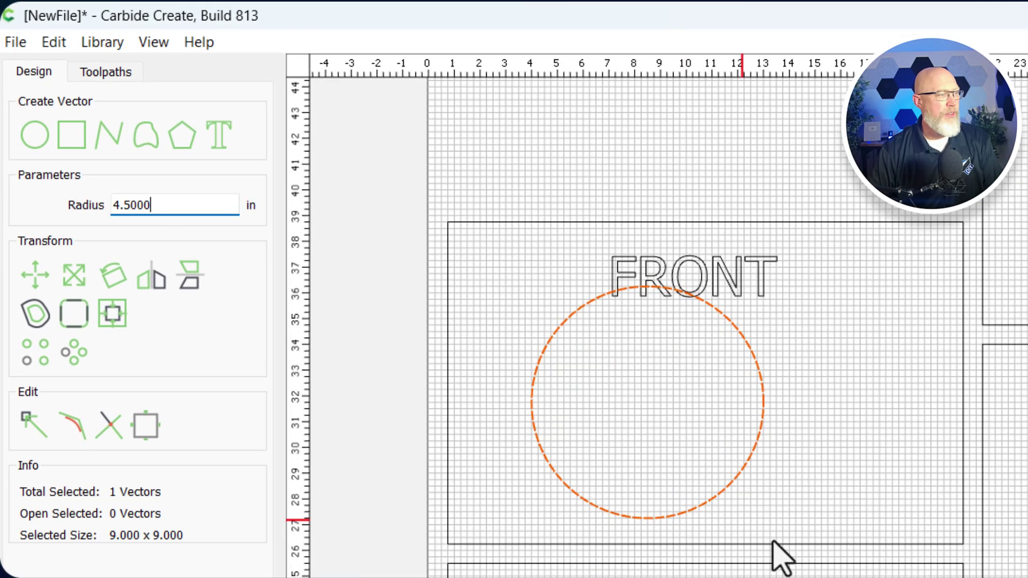
- Select the circle and the FRONT panel outline and align the circle centred on the panel
{"action": "left_click", "coordinate": [832, 455]}
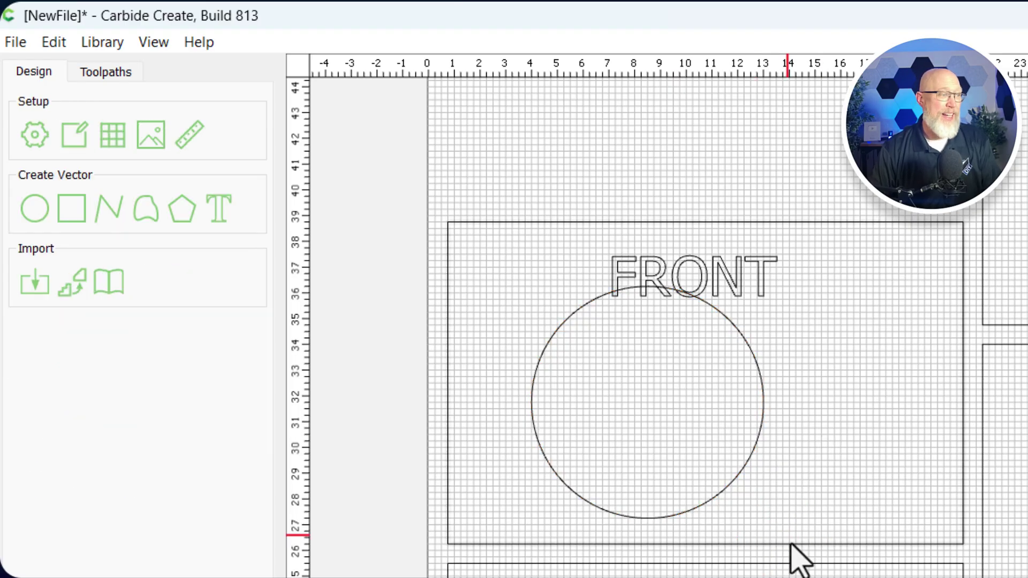
{"action": "left_click", "coordinate": [792, 545]}
{"action": "left_click", "coordinate": [761, 435], "text": "shift"}
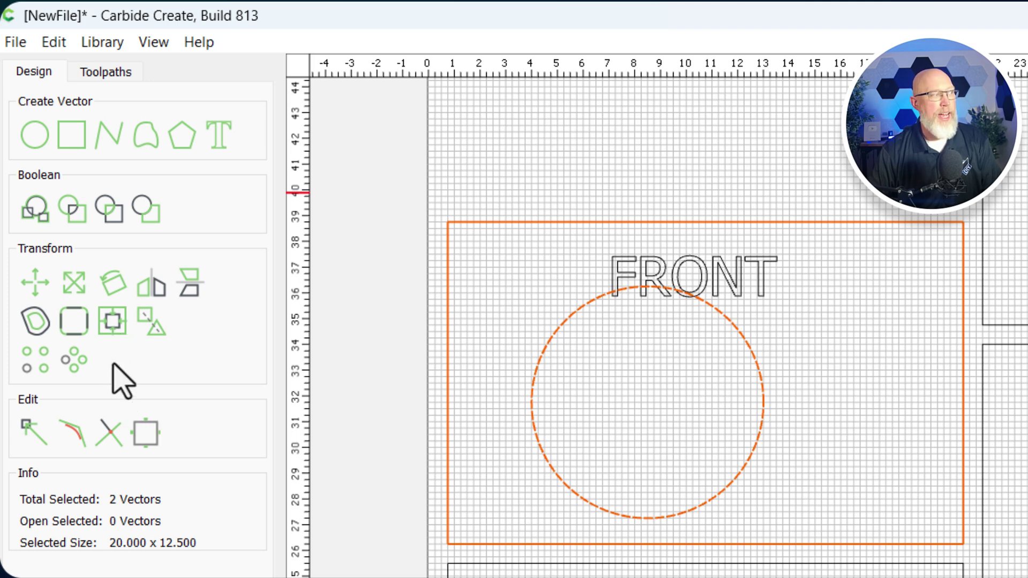
{"action": "left_click", "coordinate": [113, 322]}
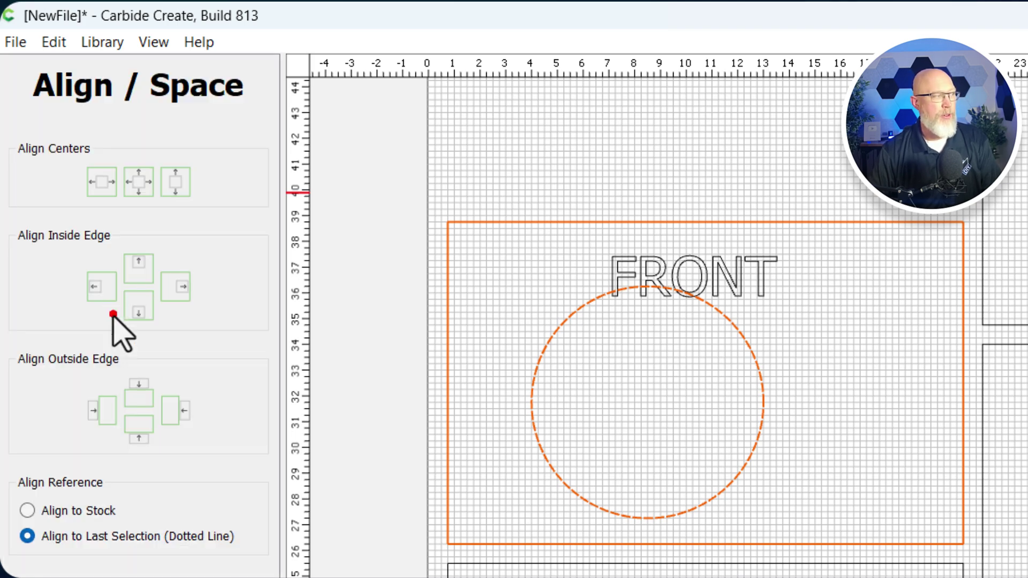
{"action": "left_click", "coordinate": [139, 183]}
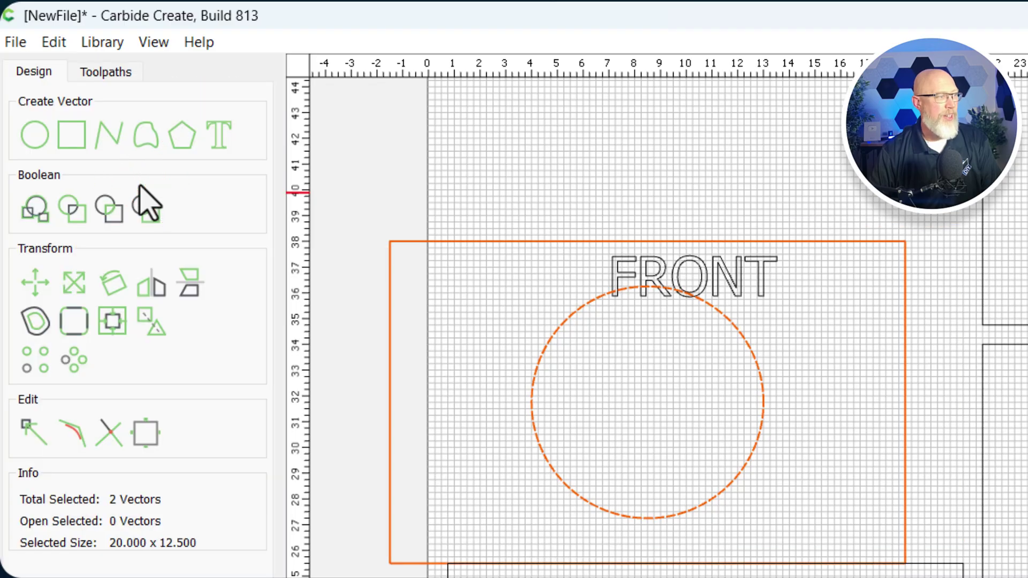
{"action": "key", "text": "ctrl+z"}
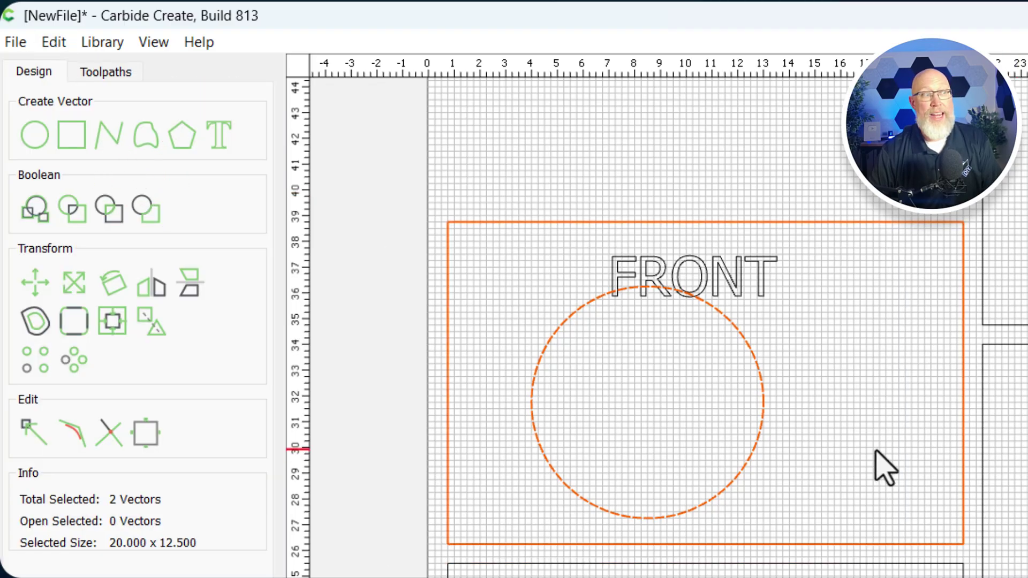
{"action": "left_click", "coordinate": [876, 451]}
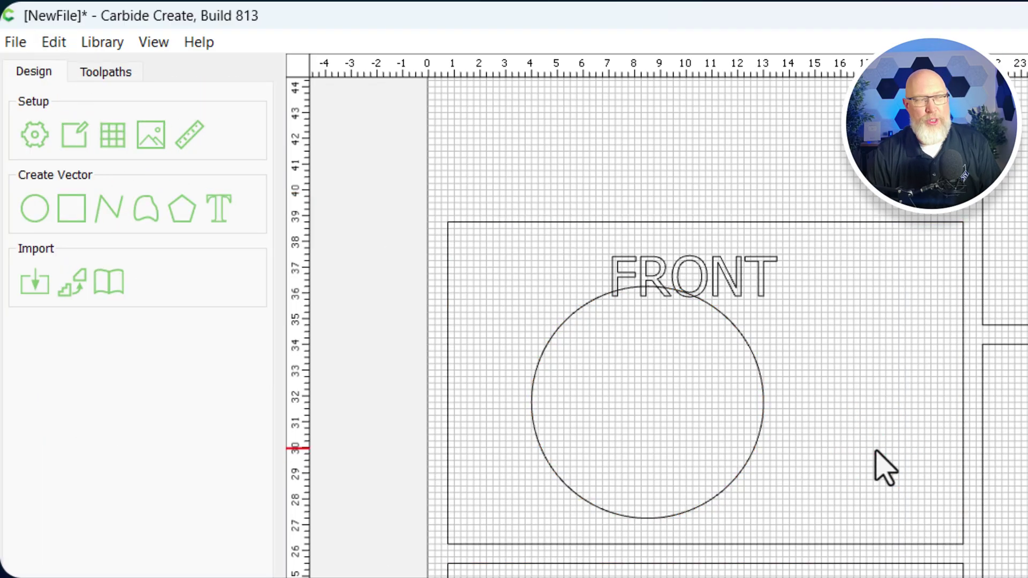
{"action": "left_click", "coordinate": [750, 466]}
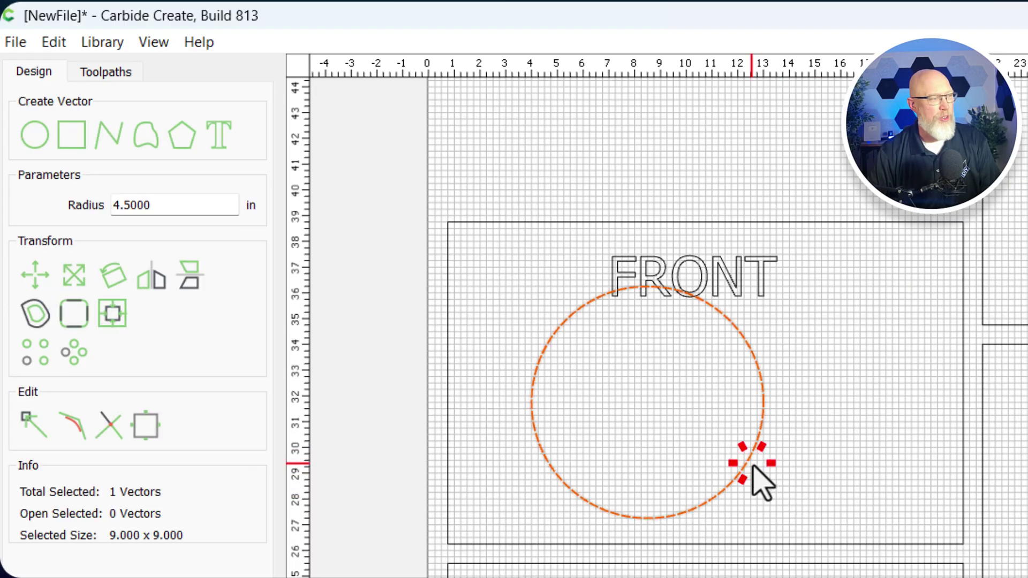
{"action": "left_click", "coordinate": [860, 545], "text": "shift"}
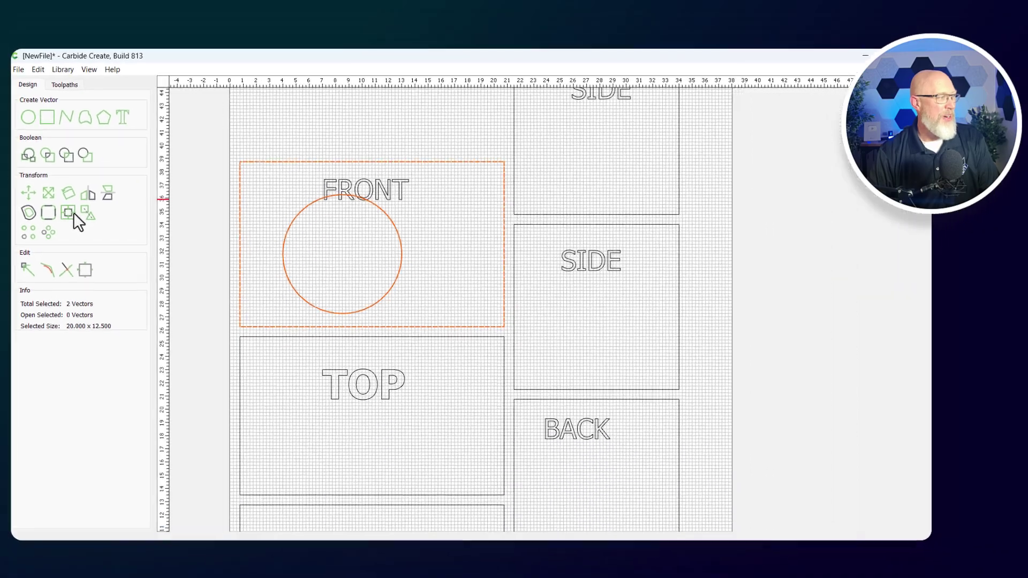
{"action": "left_click", "coordinate": [152, 322]}
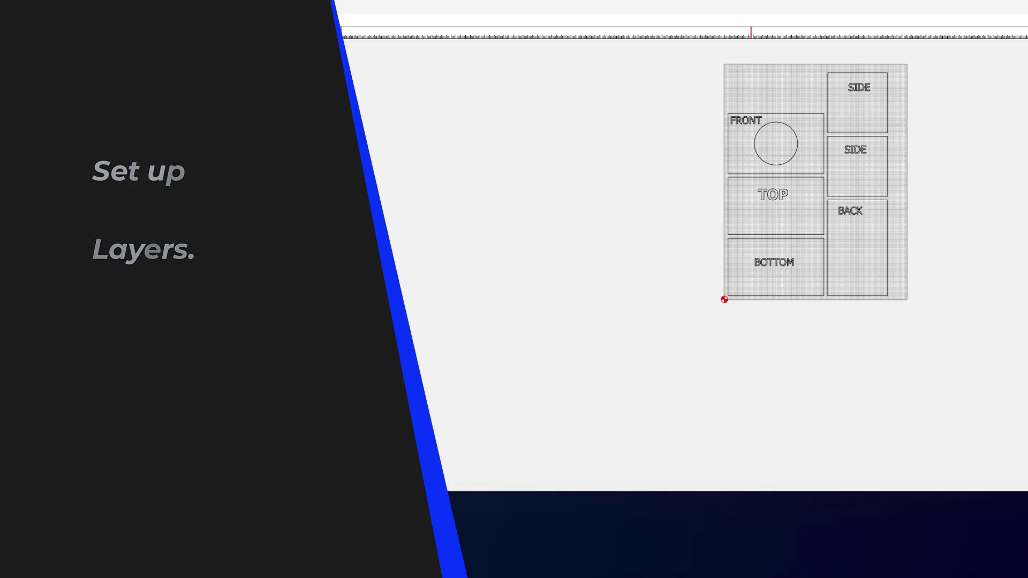
- Select all six panel labels: BACK, both SIDEs, FRONT, TOP and BOTTOM
{"action": "left_click", "coordinate": [850, 210]}
{"action": "left_click", "coordinate": [855, 150], "text": "shift"}
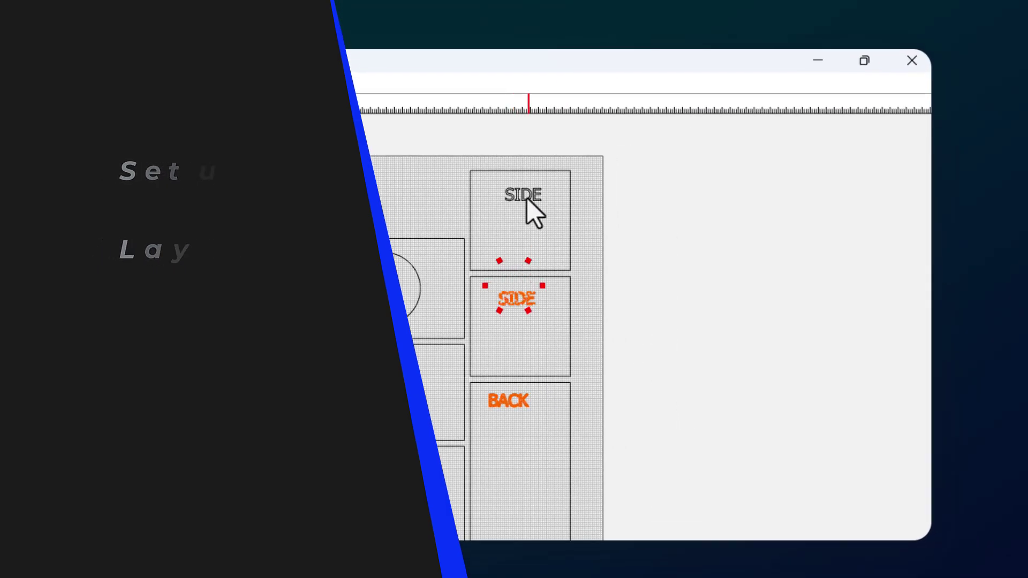
{"action": "left_click", "coordinate": [527, 199], "text": "shift"}
{"action": "left_click", "coordinate": [330, 254], "text": "shift"}
{"action": "left_click", "coordinate": [365, 379], "text": "shift"}
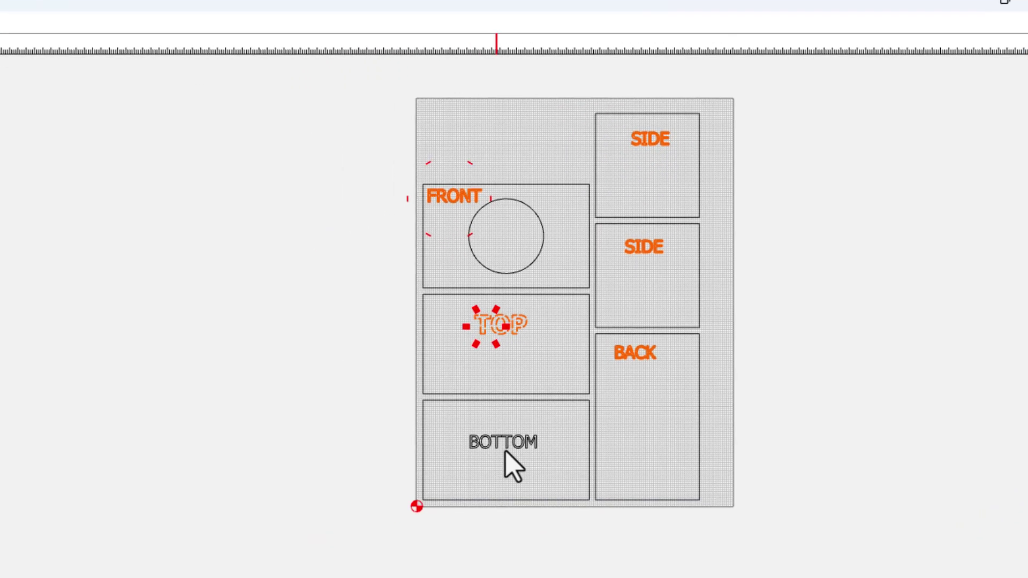
{"action": "left_click", "coordinate": [506, 451], "text": "shift"}
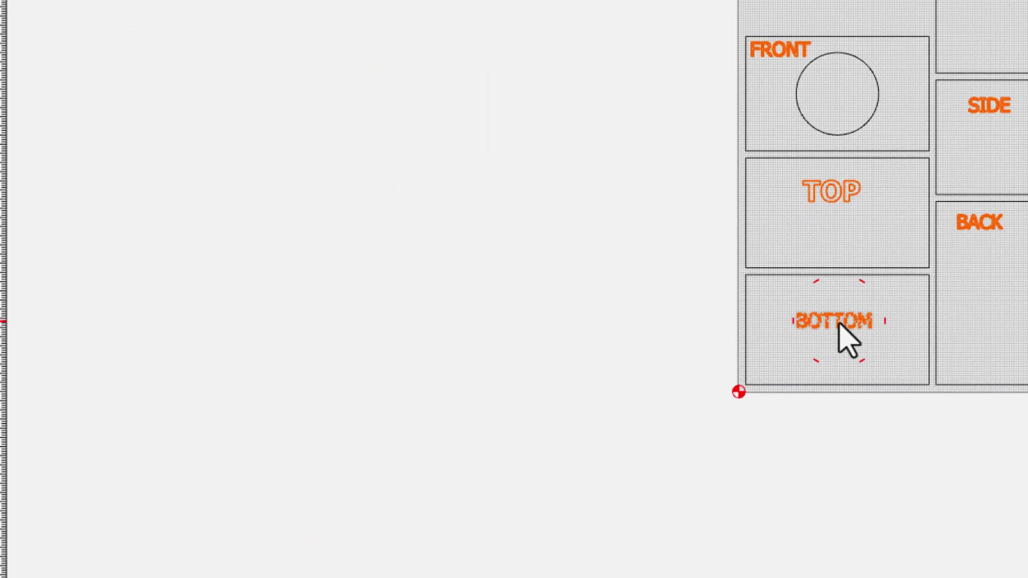
- Create a Labels layer, move the selected labels onto it, and hide it
{"action": "key", "text": "ctrl+l"}
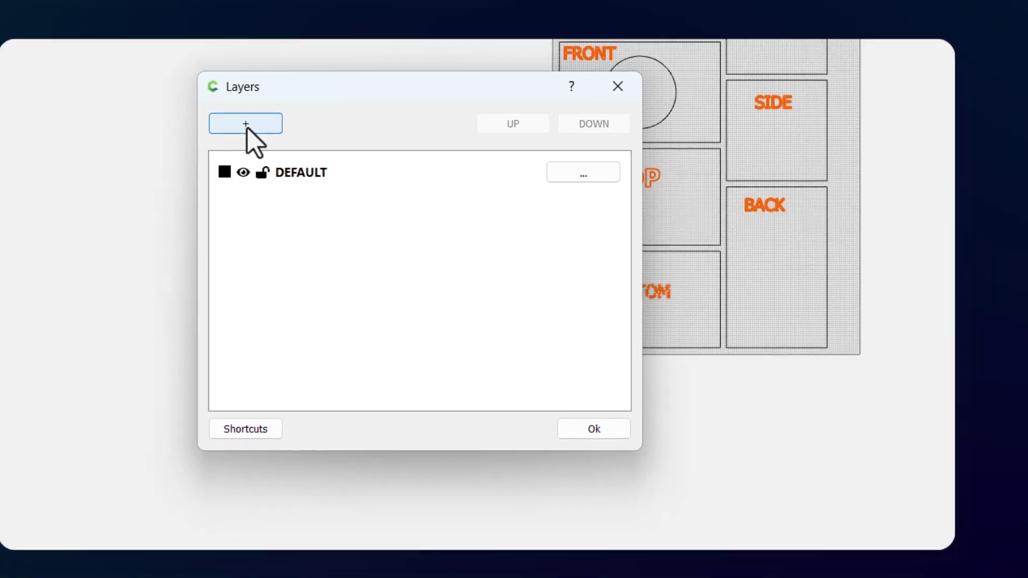
{"action": "left_click", "coordinate": [390, 130]}
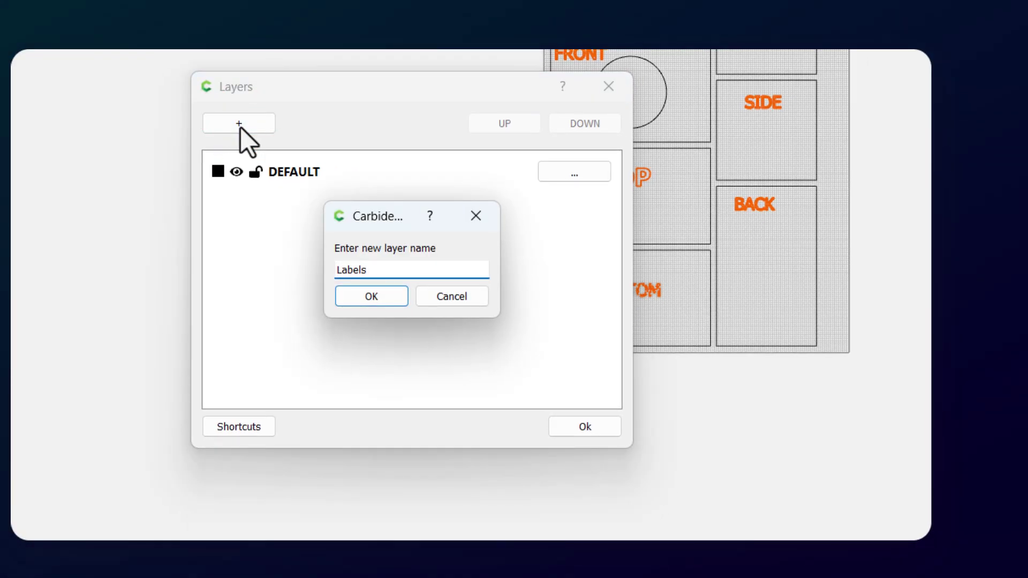
{"action": "left_click", "coordinate": [387, 301]}
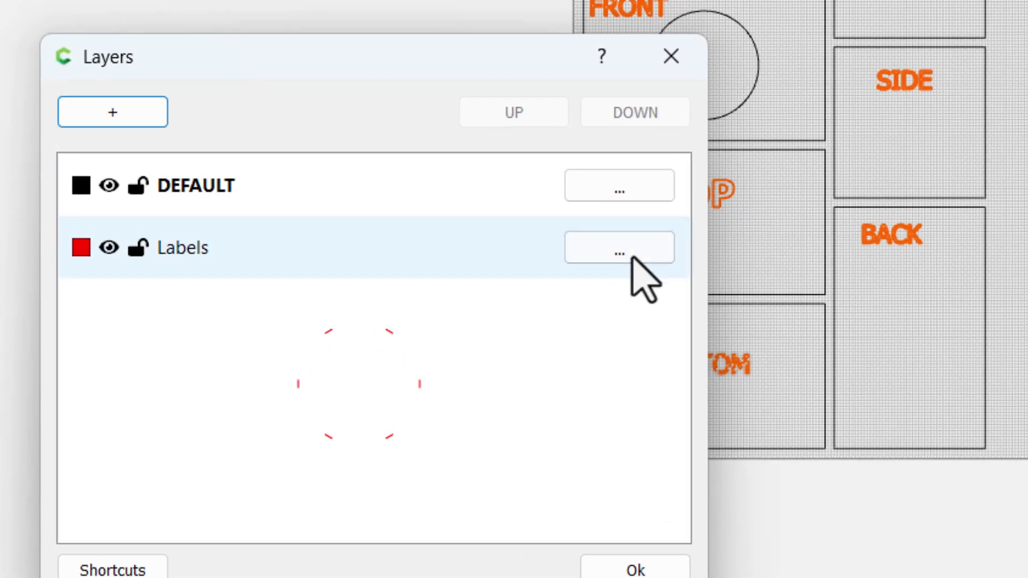
{"action": "left_click", "coordinate": [628, 242]}
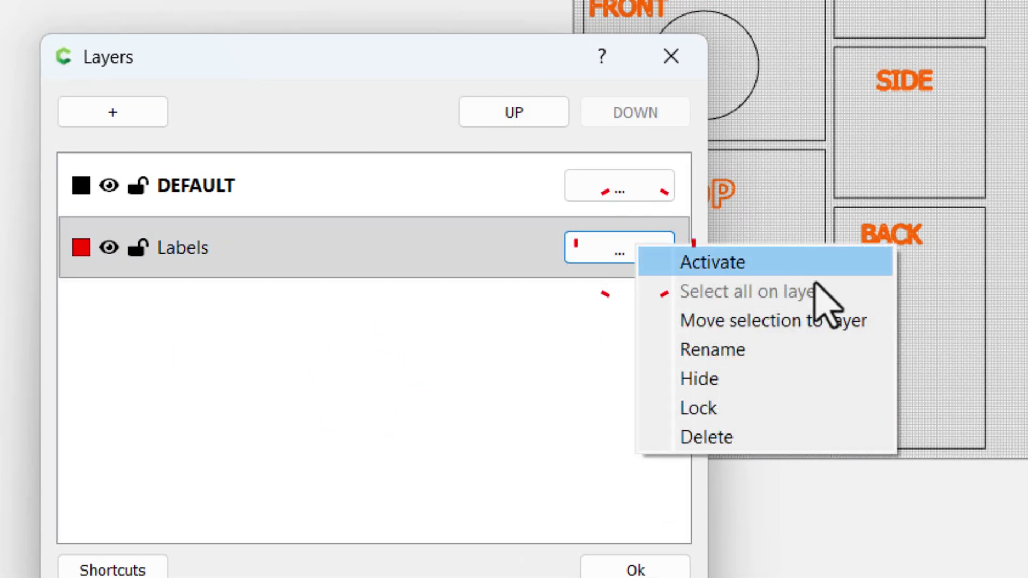
{"action": "left_click", "coordinate": [621, 569]}
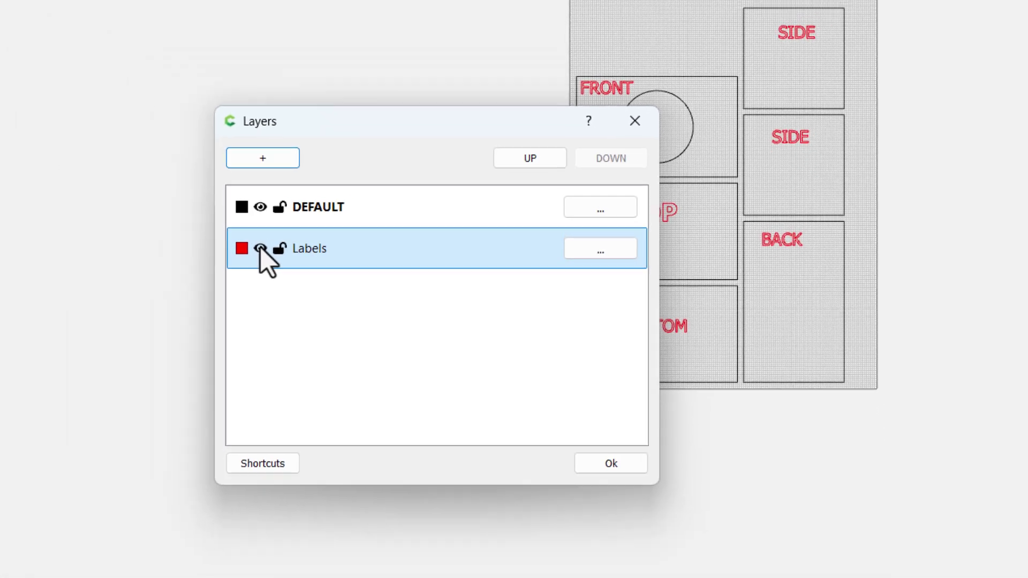
{"action": "left_click", "coordinate": [109, 246]}
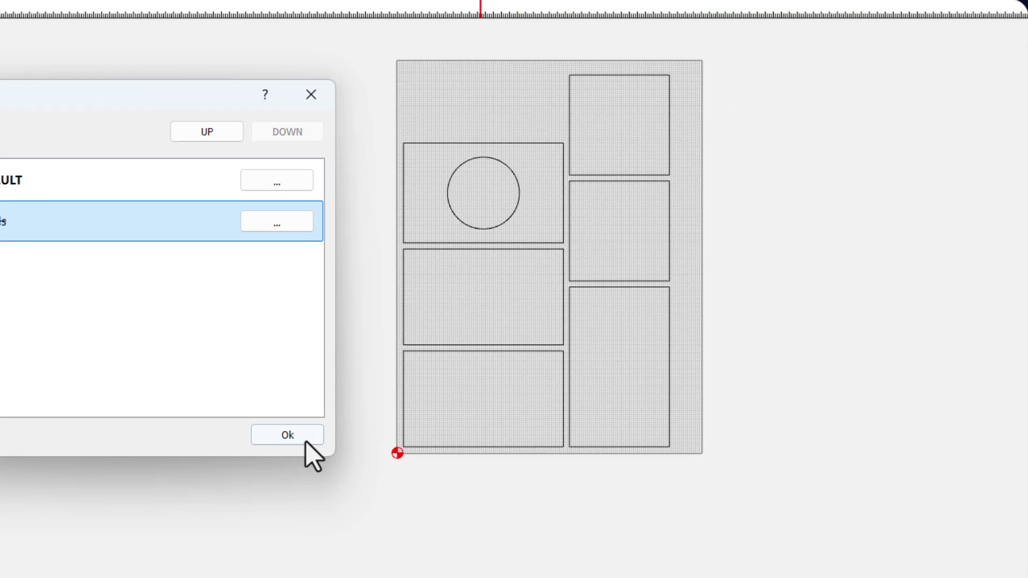
{"action": "left_click", "coordinate": [460, 369]}
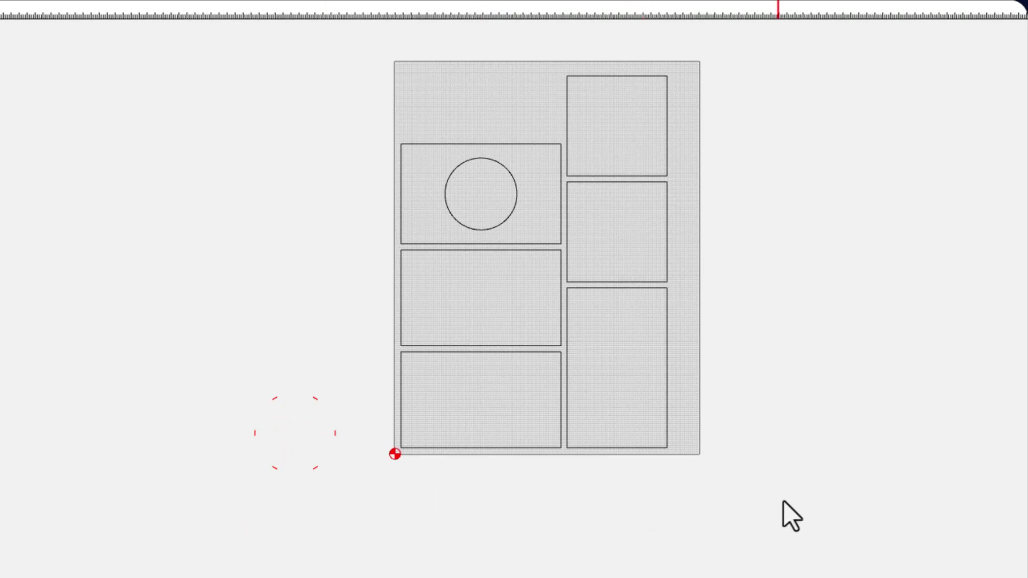
- Move all panel outline rectangles onto a new 'Outside Cuts' layer and hide it
{"action": "left_click_drag", "start_coordinate": [786, 500], "coordinate": [546, 154]}
{"action": "key", "text": "ctrl+l"}
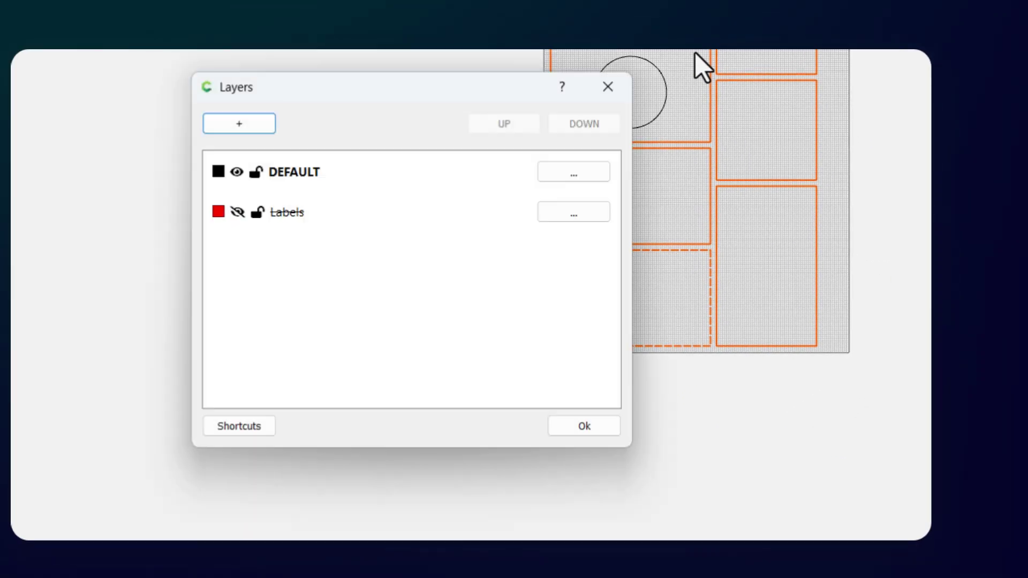
{"action": "left_click", "coordinate": [238, 124]}
{"action": "type", "text": "Outside Cuts"}
{"action": "left_click", "coordinate": [360, 298]}
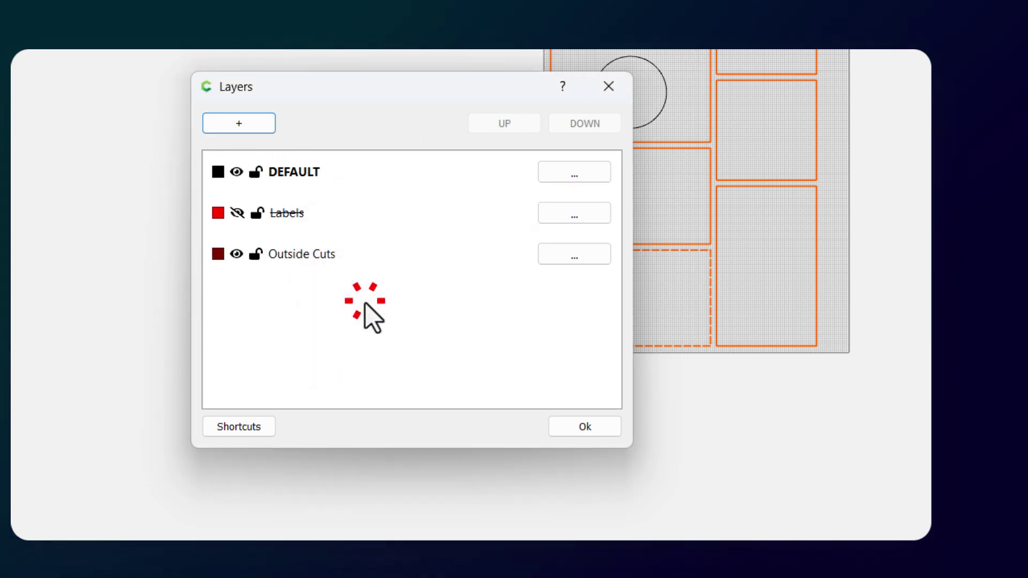
{"action": "left_click", "coordinate": [583, 262]}
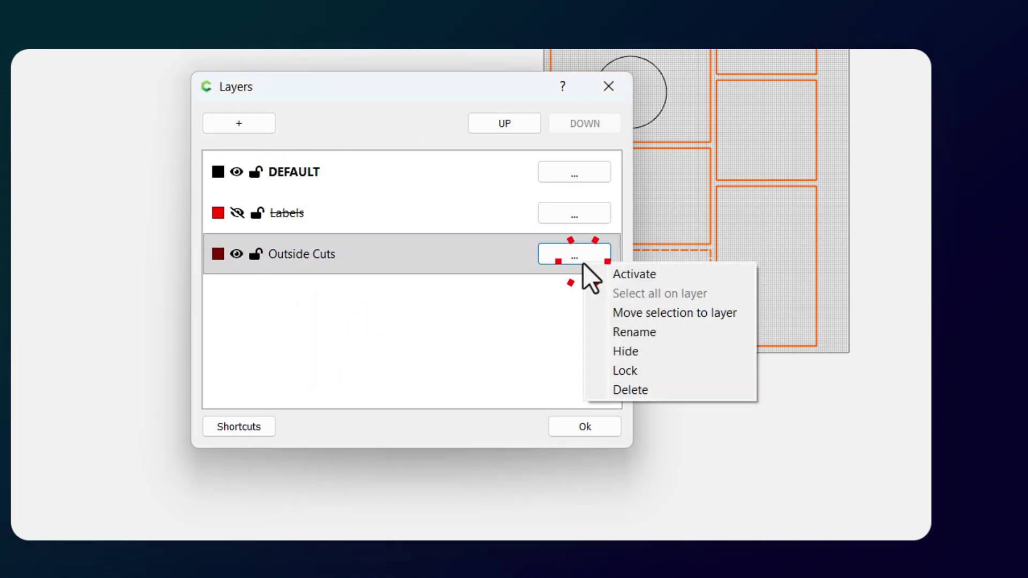
{"action": "left_click", "coordinate": [696, 310]}
{"action": "left_click", "coordinate": [224, 265]}
{"action": "left_click", "coordinate": [236, 253]}
{"action": "left_click", "coordinate": [586, 429]}
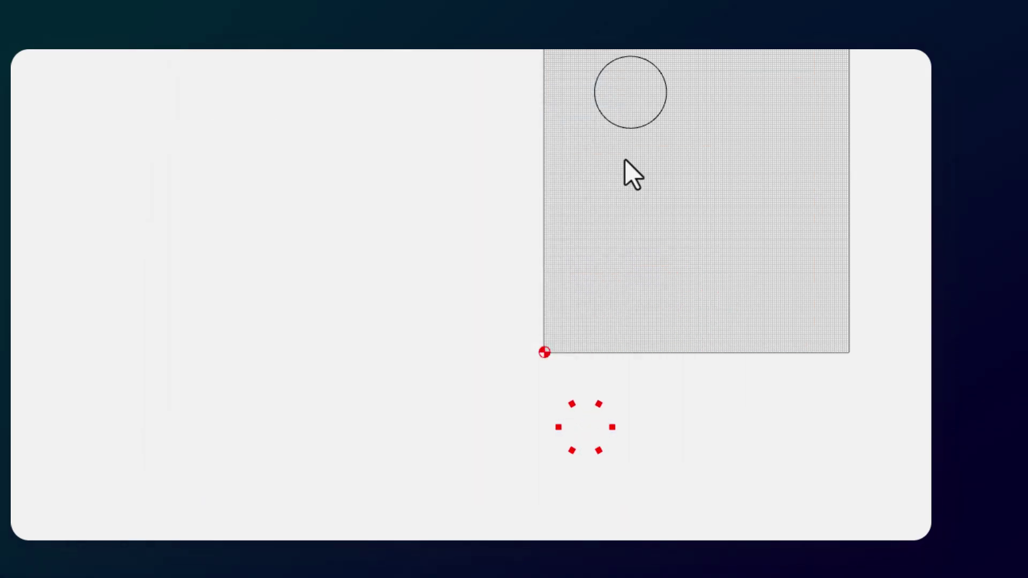
- Move the speaker circle onto a new 'Inside Cut' layer and hide it
{"action": "left_click", "coordinate": [666, 105]}
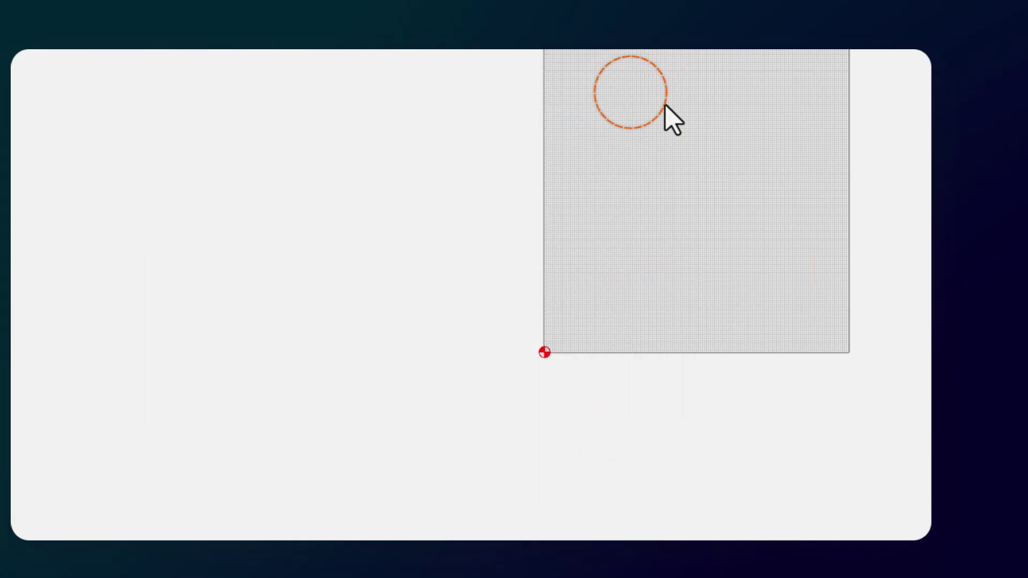
{"action": "key", "text": "l"}
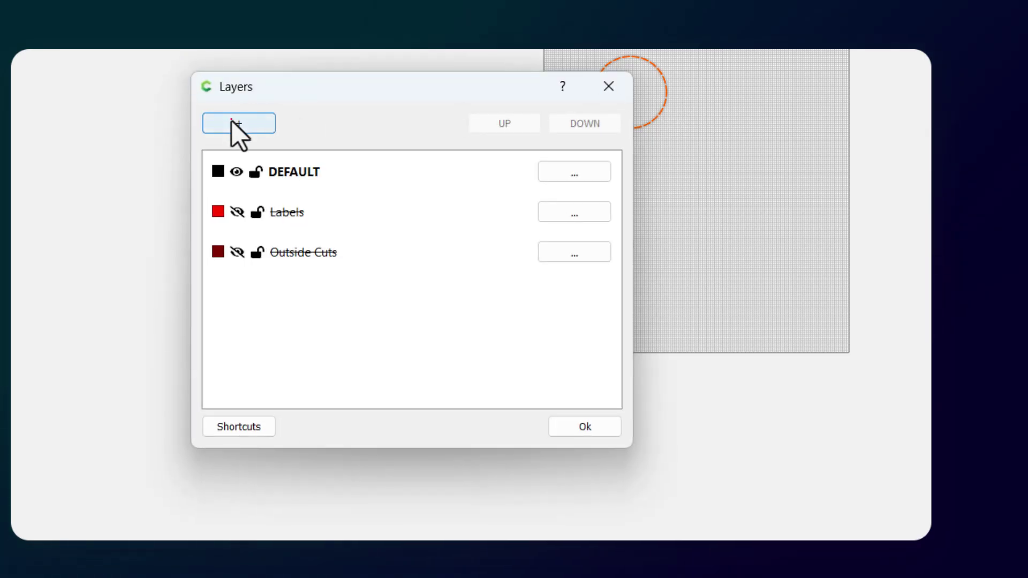
{"action": "left_click", "coordinate": [232, 121]}
{"action": "type", "text": "Inside Cut"}
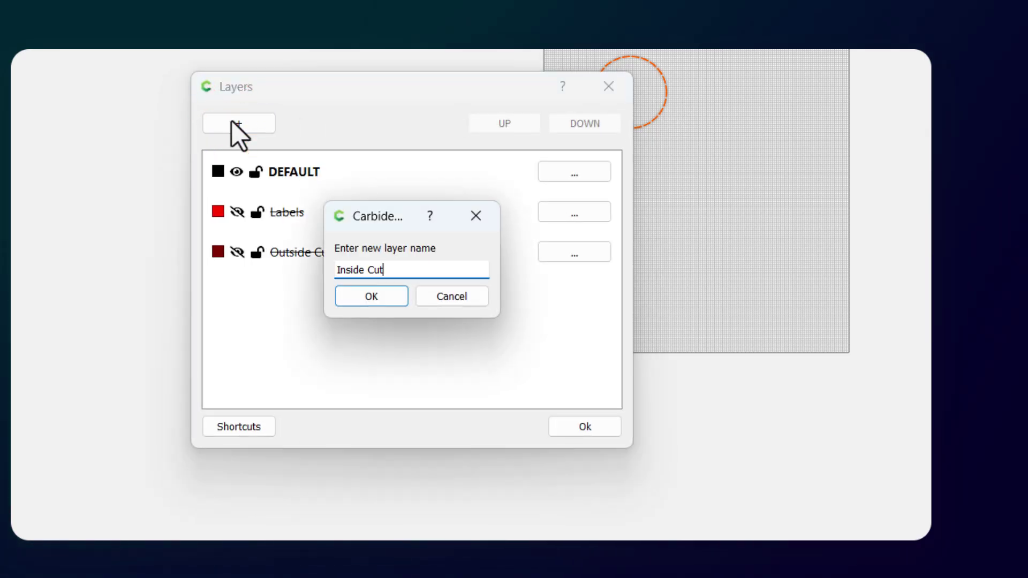
{"action": "left_click", "coordinate": [385, 303]}
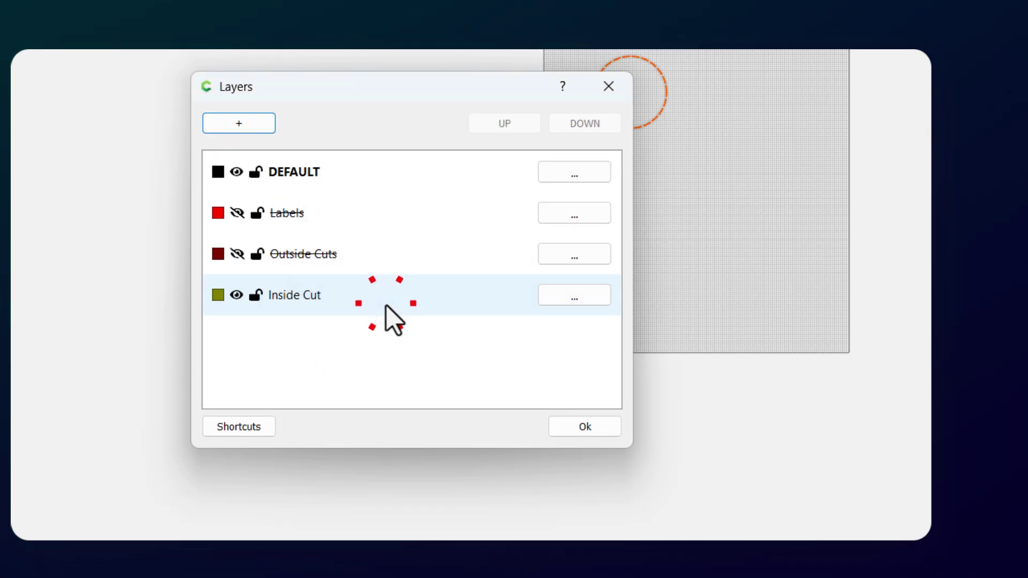
{"action": "left_click", "coordinate": [589, 292]}
{"action": "left_click", "coordinate": [741, 341]}
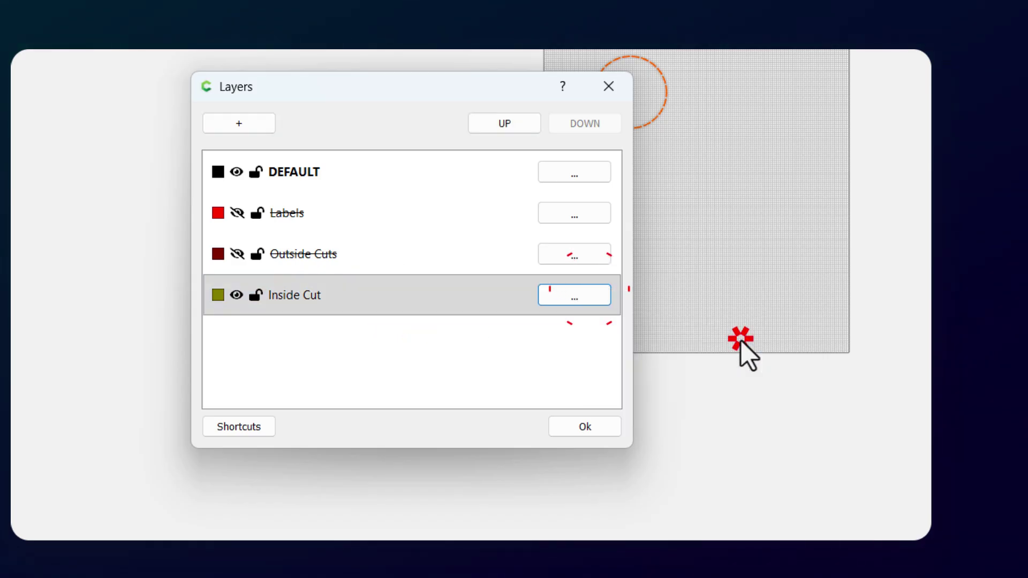
{"action": "left_click", "coordinate": [236, 295]}
{"action": "left_click", "coordinate": [582, 427]}
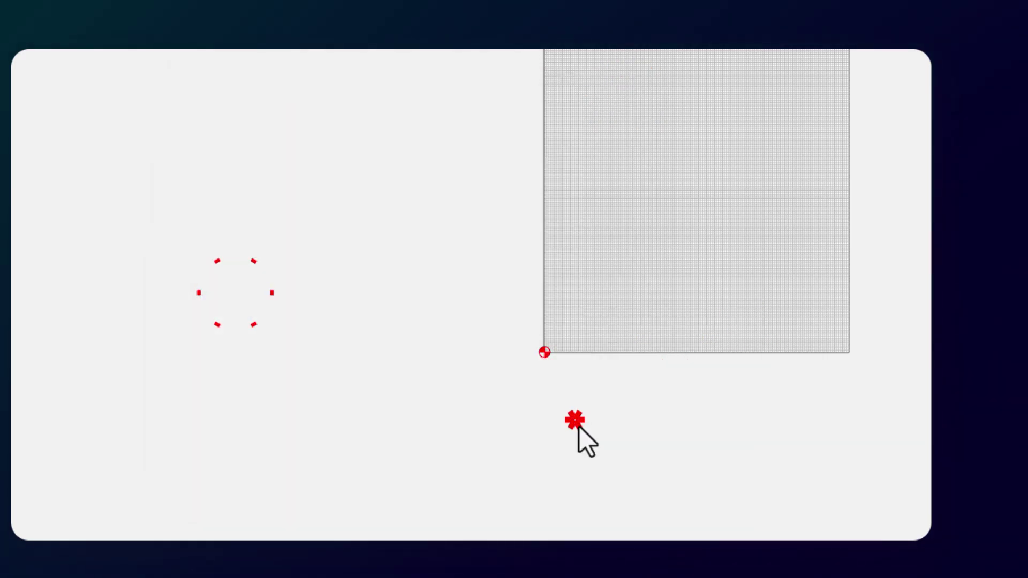
- Show the Labels, Outside Cuts and Inside Cut layers again
{"action": "left_click", "coordinate": [236, 212]}
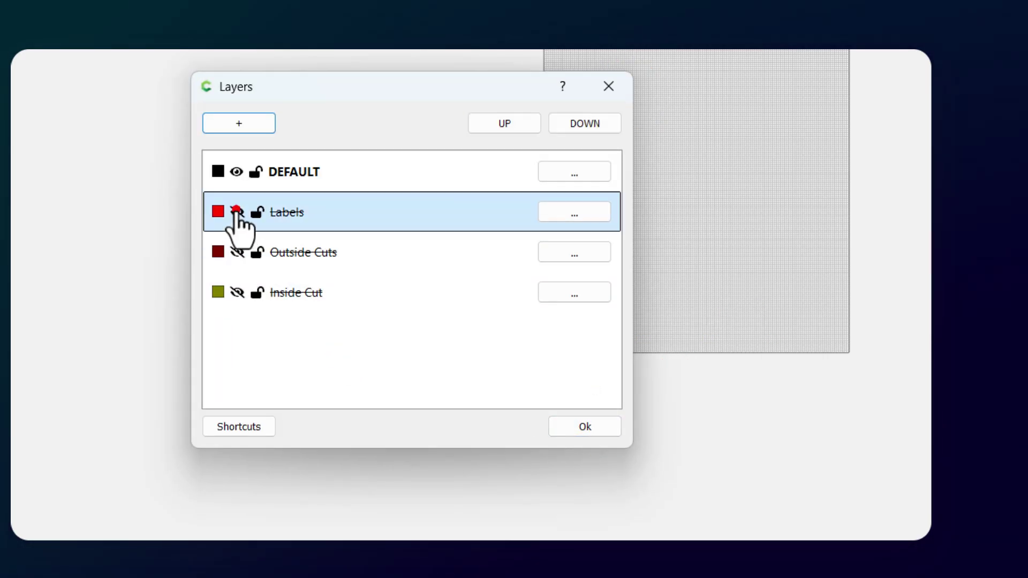
{"action": "left_click", "coordinate": [236, 253]}
{"action": "left_click", "coordinate": [236, 294]}
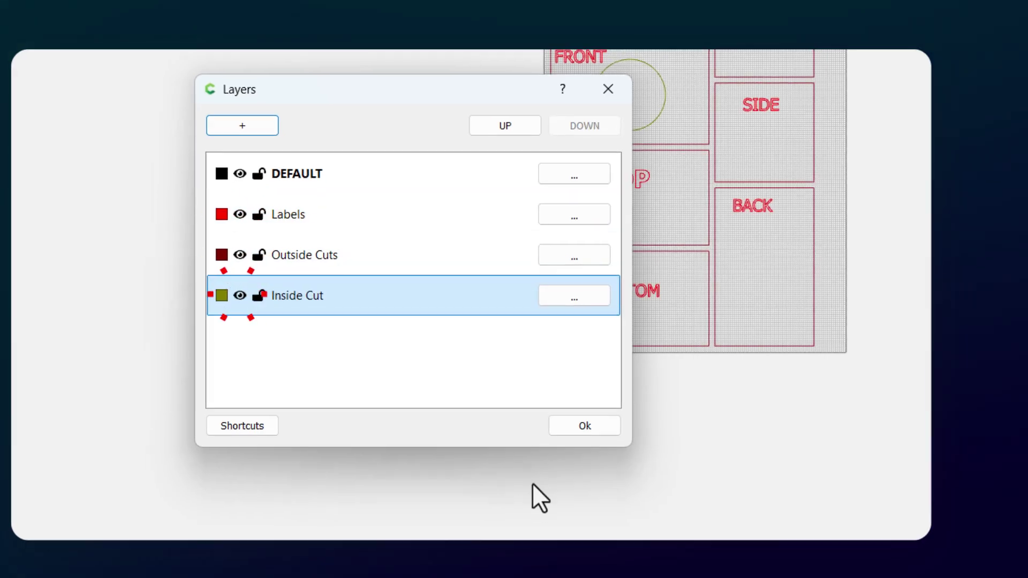
{"action": "left_click", "coordinate": [585, 427]}
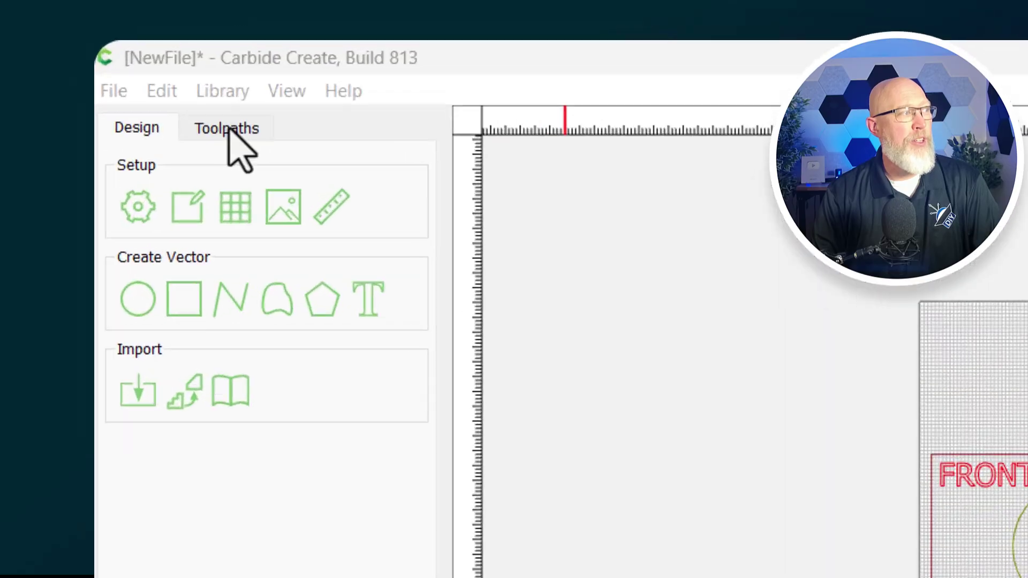
- Create a contour toolpath selecting geometry by the Outside Cuts layer
{"action": "left_click", "coordinate": [307, 62]}
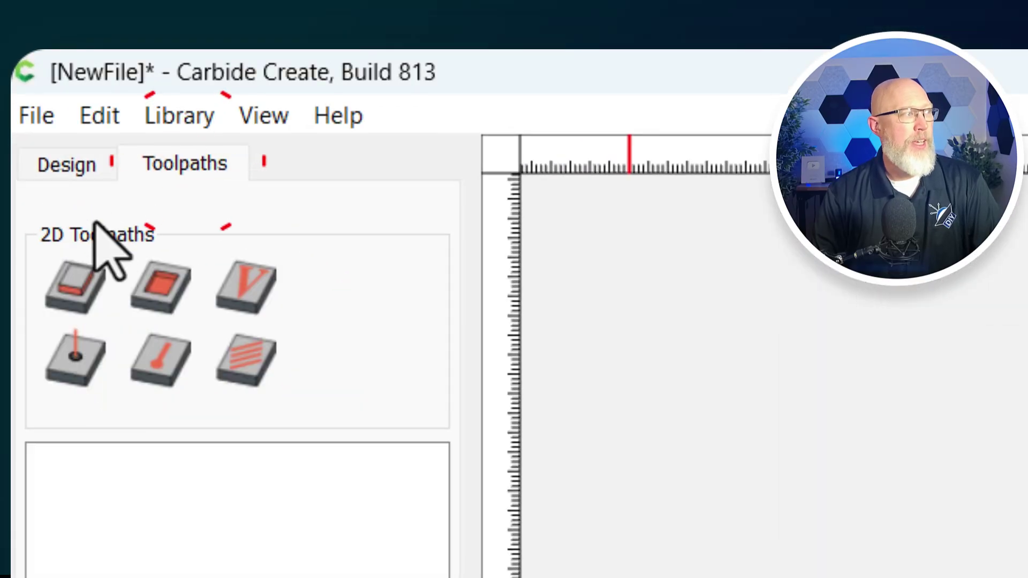
{"action": "left_click", "coordinate": [75, 287]}
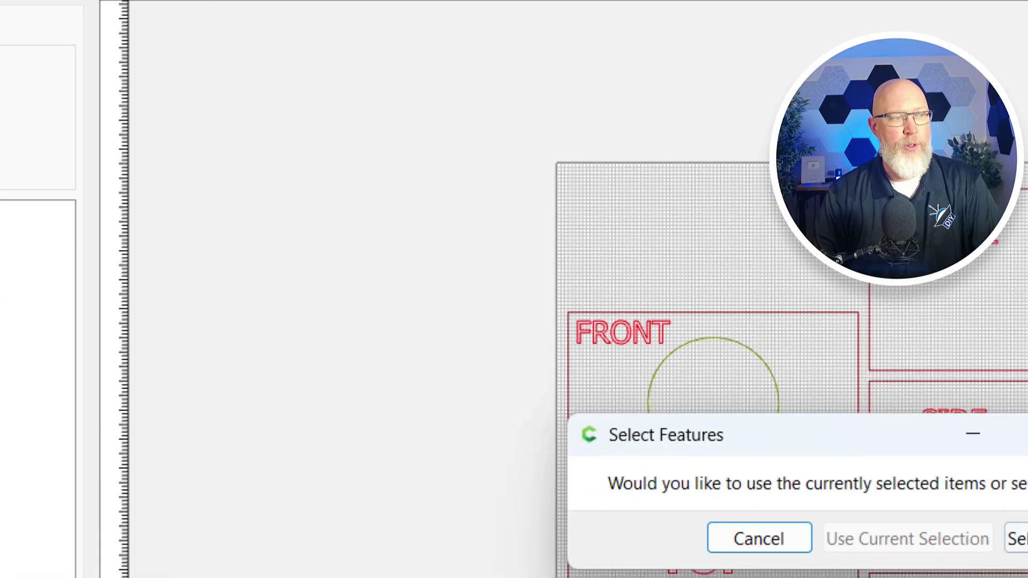
{"action": "left_click", "coordinate": [669, 326]}
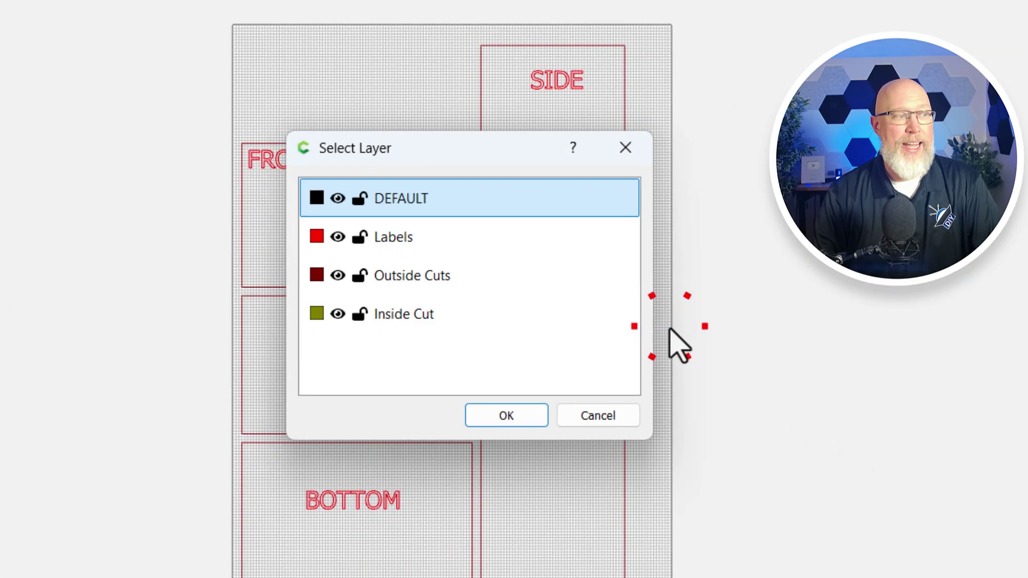
{"action": "left_click", "coordinate": [404, 277]}
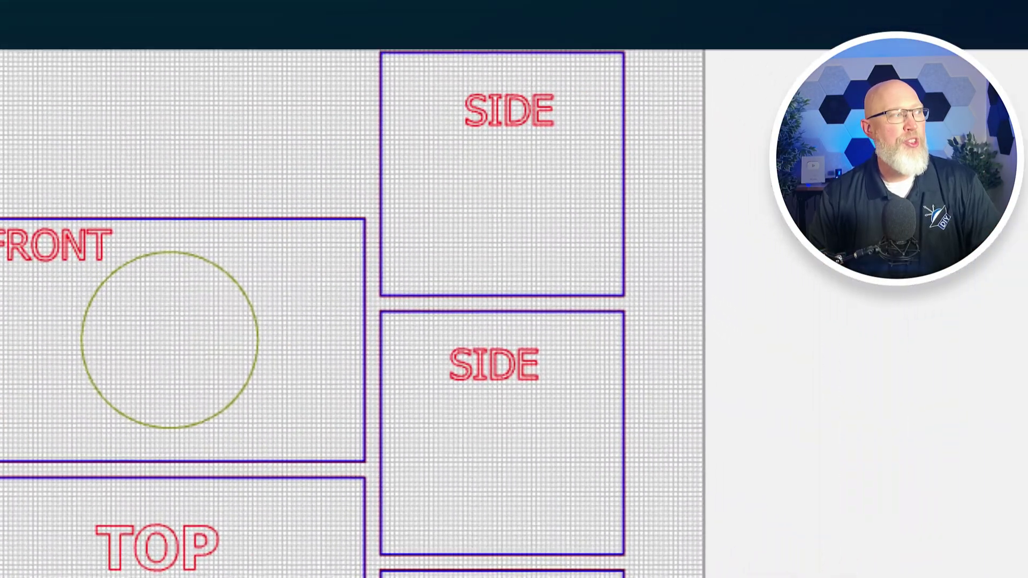
- Assign the 201 1/4" Up Cut end mill with 0.125 depth per pass and plunge rate 10
{"action": "left_click", "coordinate": [120, 213]}
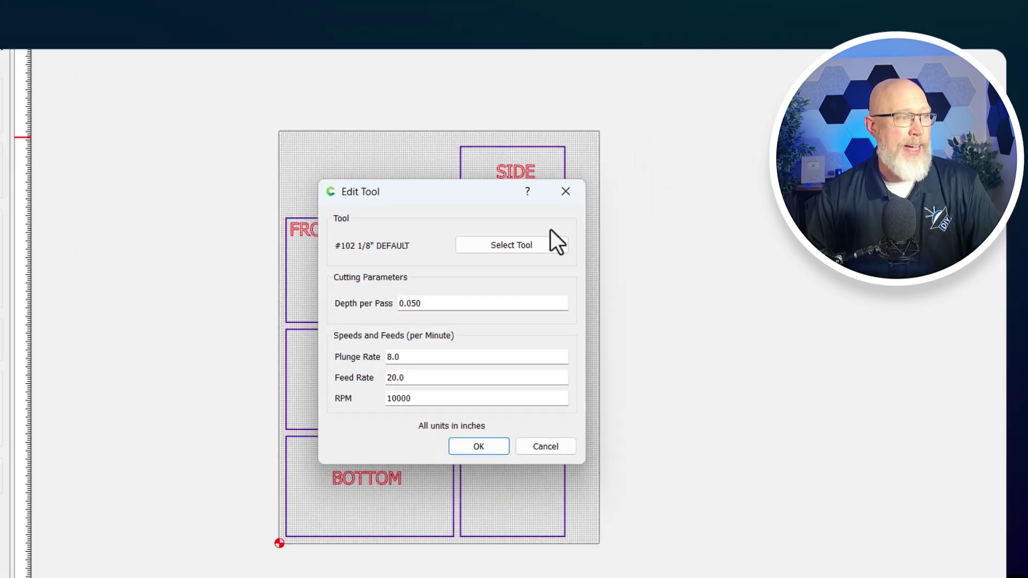
{"action": "left_click", "coordinate": [553, 280]}
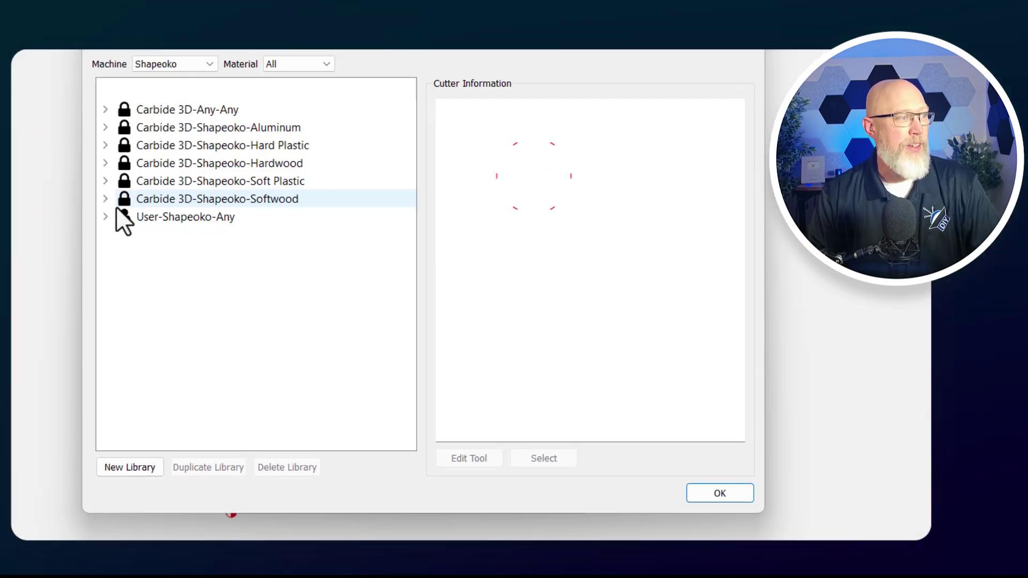
{"action": "left_click", "coordinate": [251, 245]}
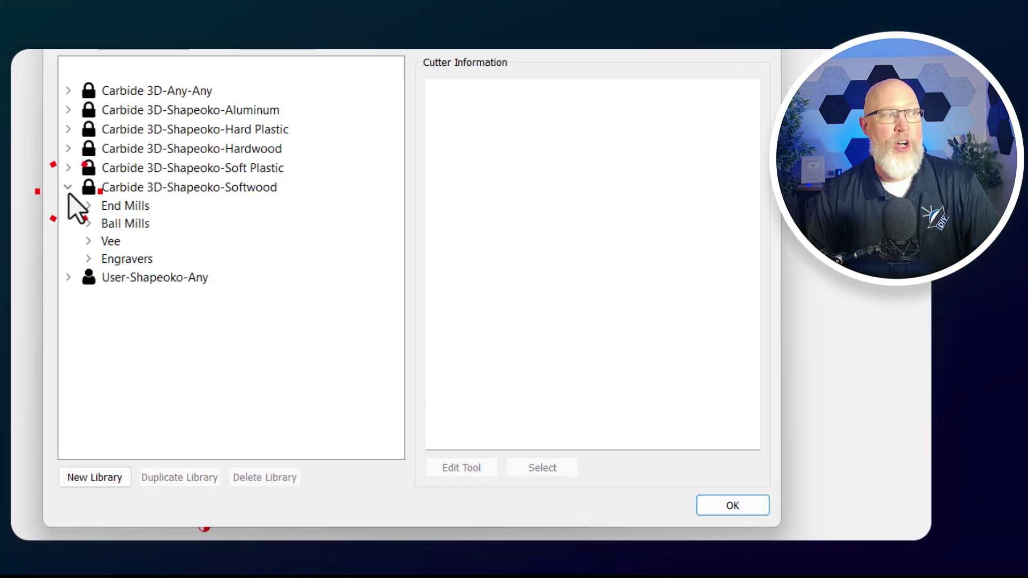
{"action": "left_click", "coordinate": [201, 333]}
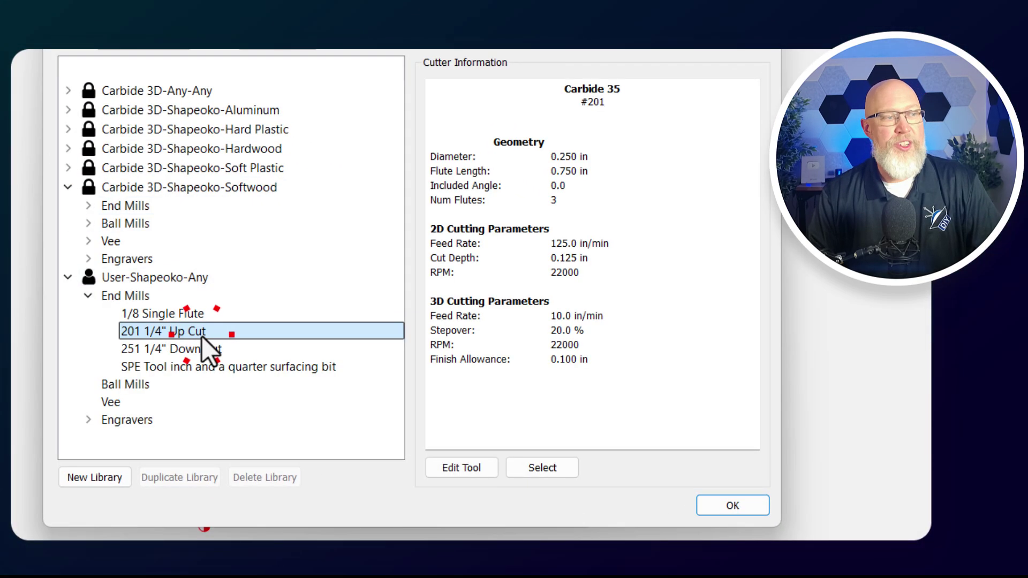
{"action": "left_click", "coordinate": [749, 509]}
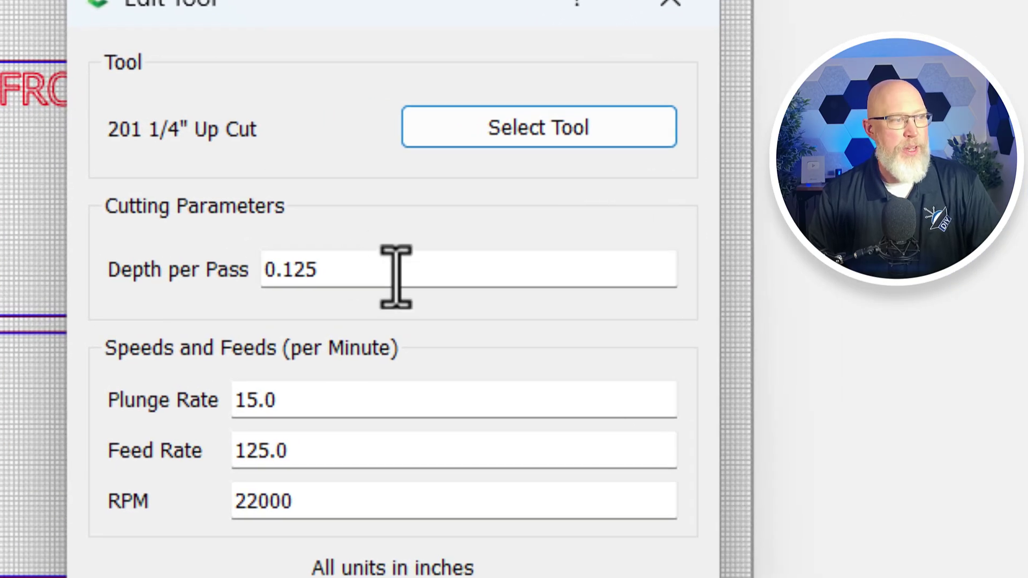
{"action": "double_click", "coordinate": [396, 277]}
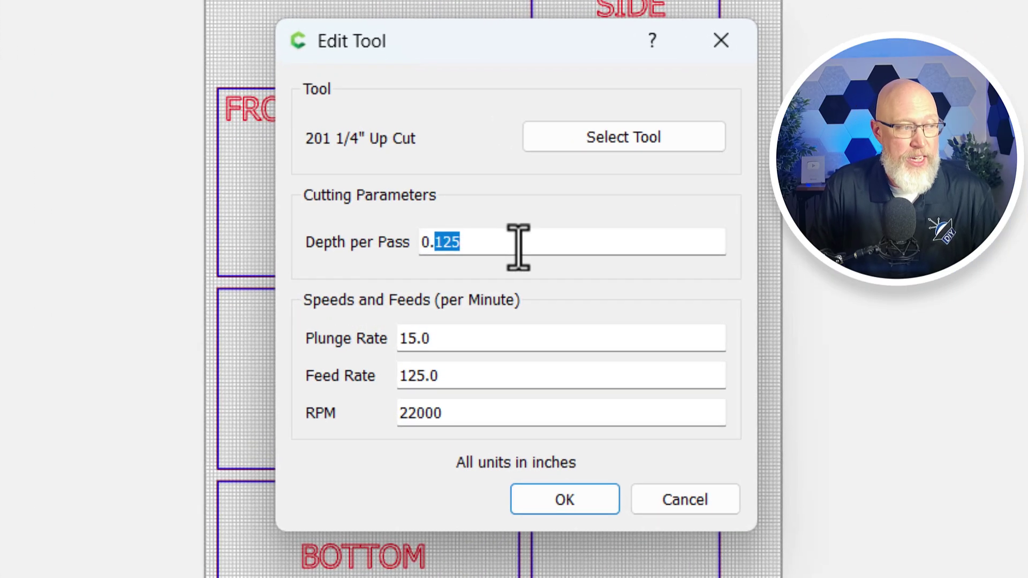
{"action": "key", "text": "Tab"}
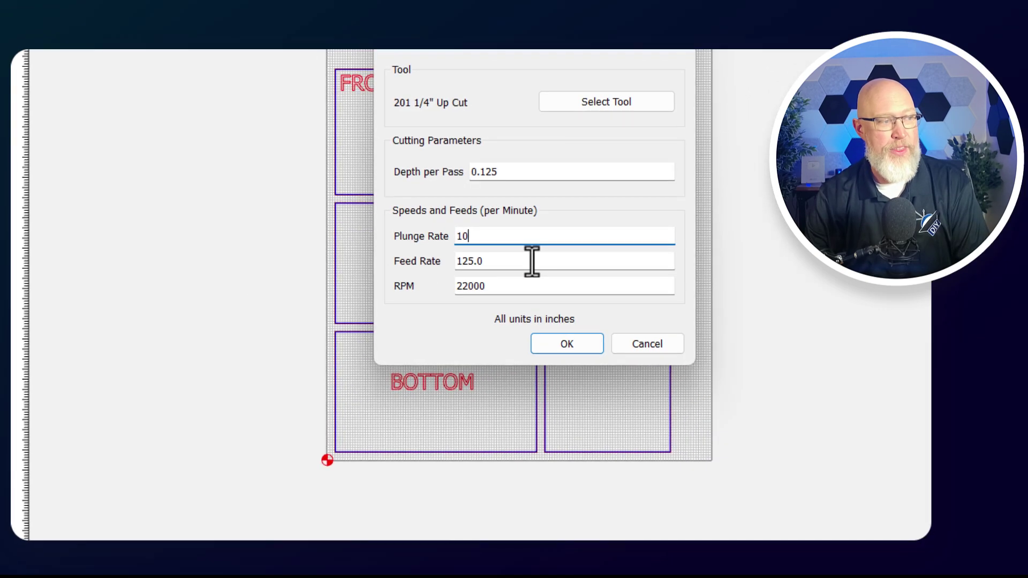
{"action": "left_click", "coordinate": [513, 376]}
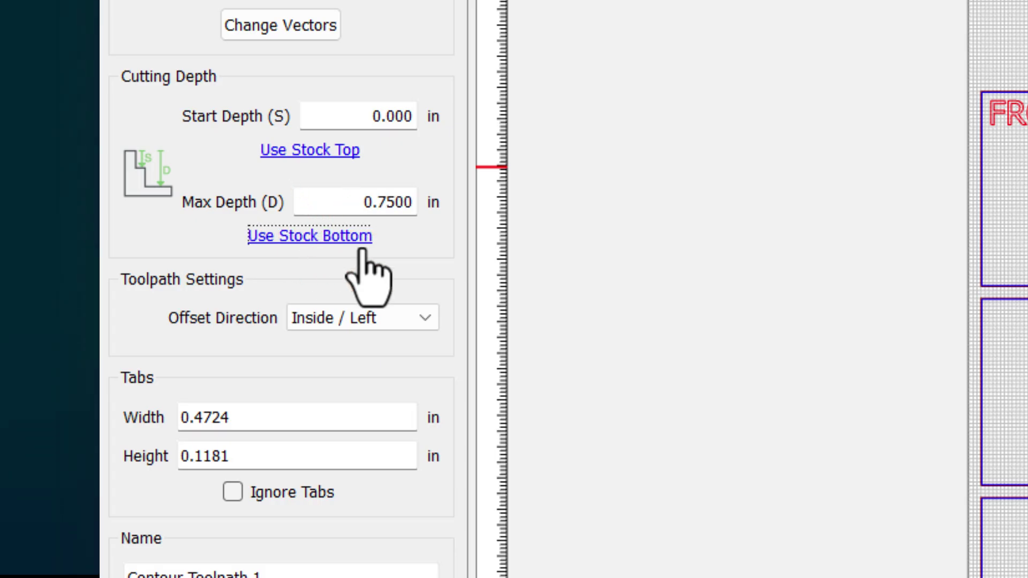
- Set the offset direction to Outside / Right and name the toolpath 'Outer Cuts'
{"action": "left_click", "coordinate": [358, 317]}
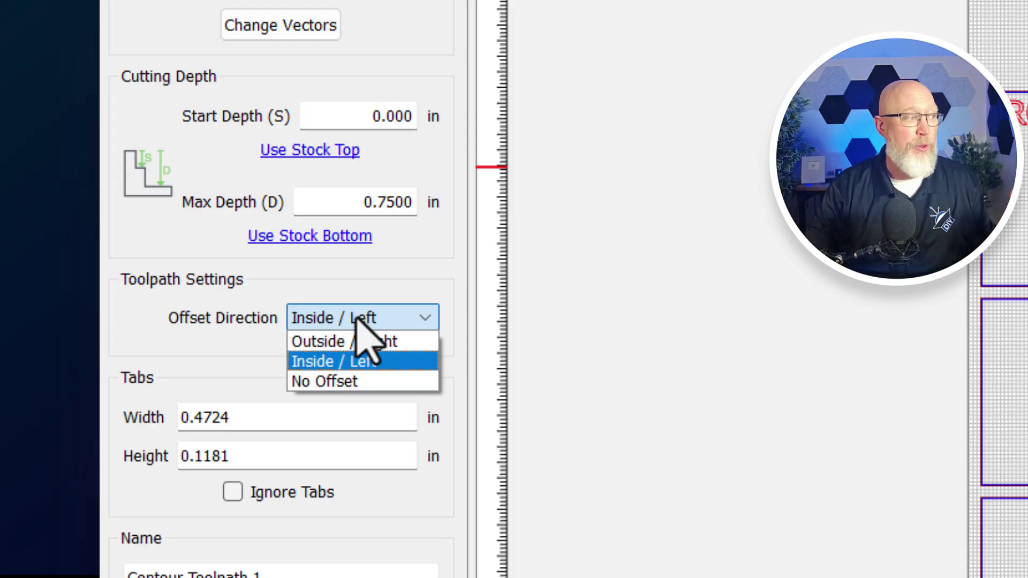
{"action": "left_click", "coordinate": [355, 341]}
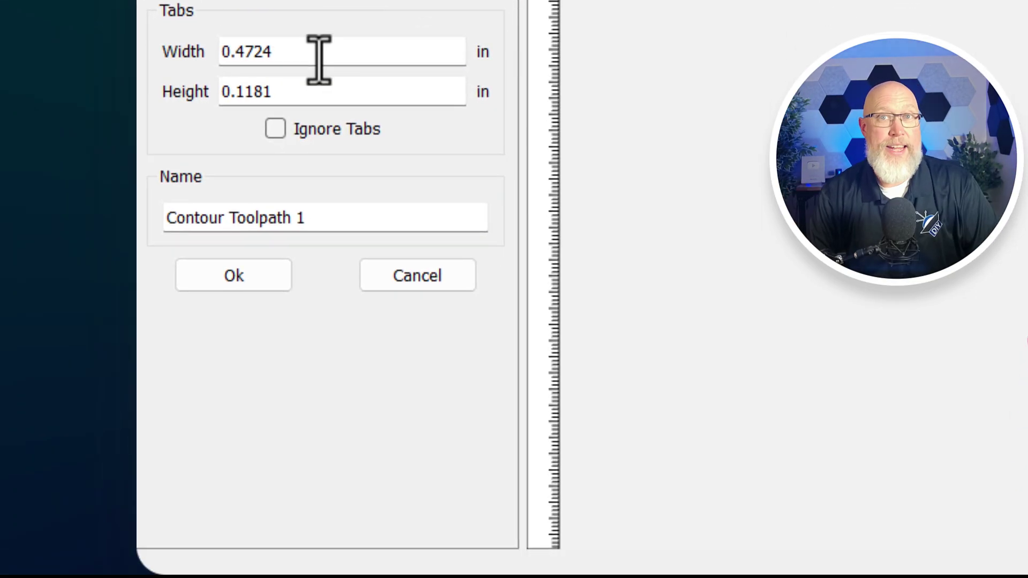
{"action": "triple_click", "coordinate": [371, 219]}
{"action": "type", "text": "O"}
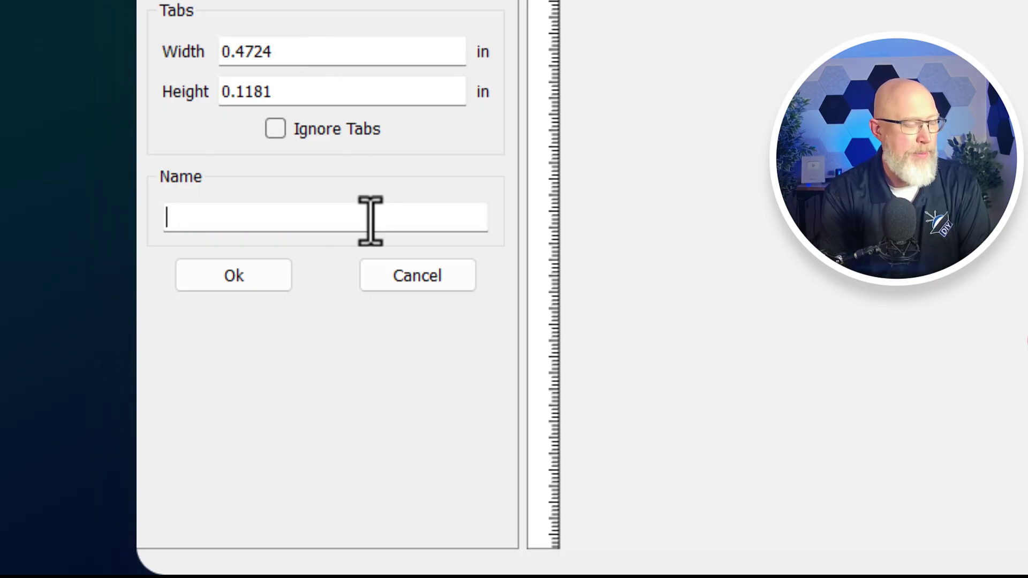
{"action": "type", "text": "uter Cuts"}
{"action": "left_click", "coordinate": [234, 275]}
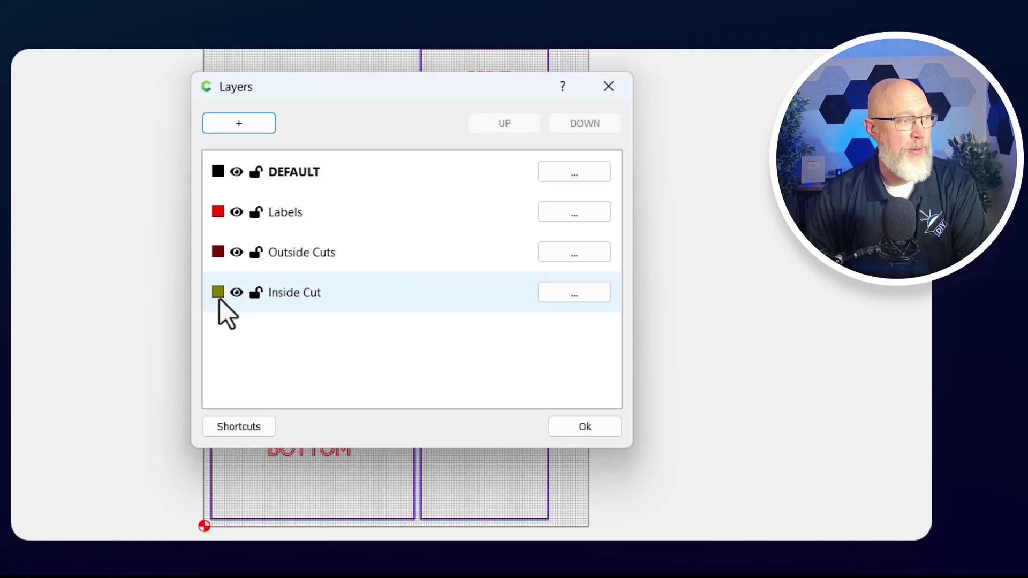
- Hide Outside Cuts and start a contour toolpath on the Inside Cut layer
{"action": "left_click", "coordinate": [236, 254]}
{"action": "left_click", "coordinate": [593, 426]}
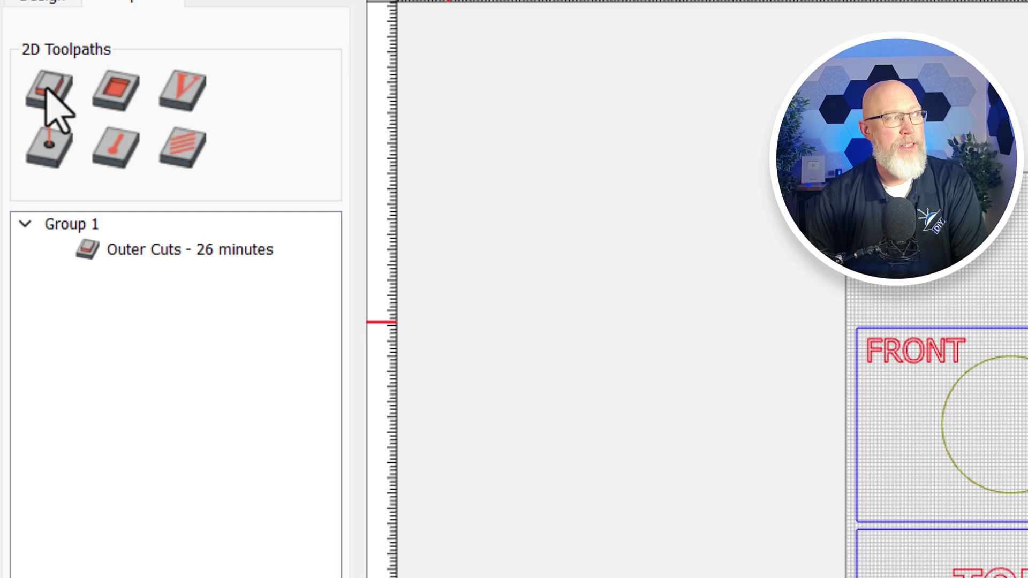
{"action": "left_click", "coordinate": [47, 90]}
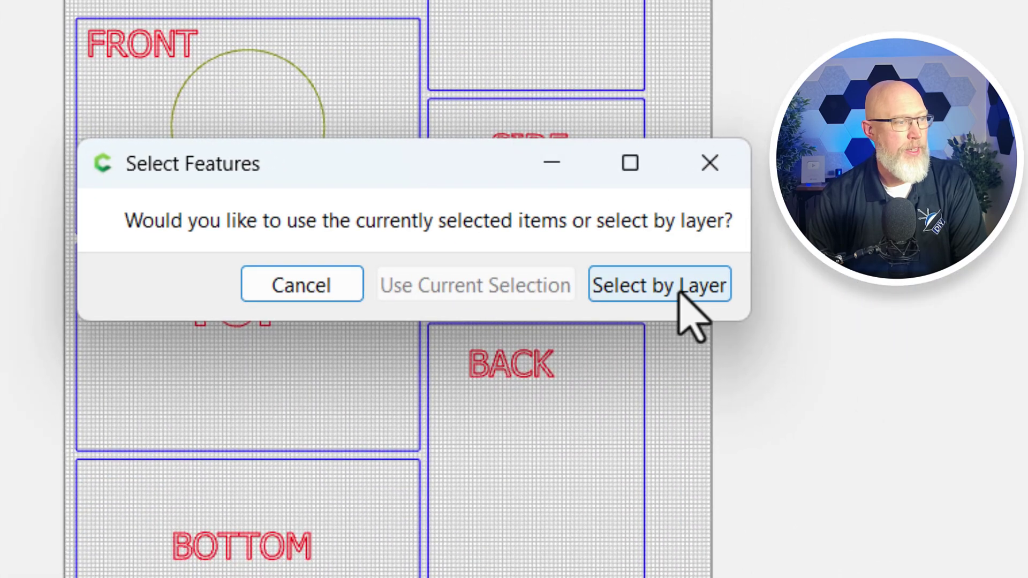
{"action": "left_click", "coordinate": [680, 294]}
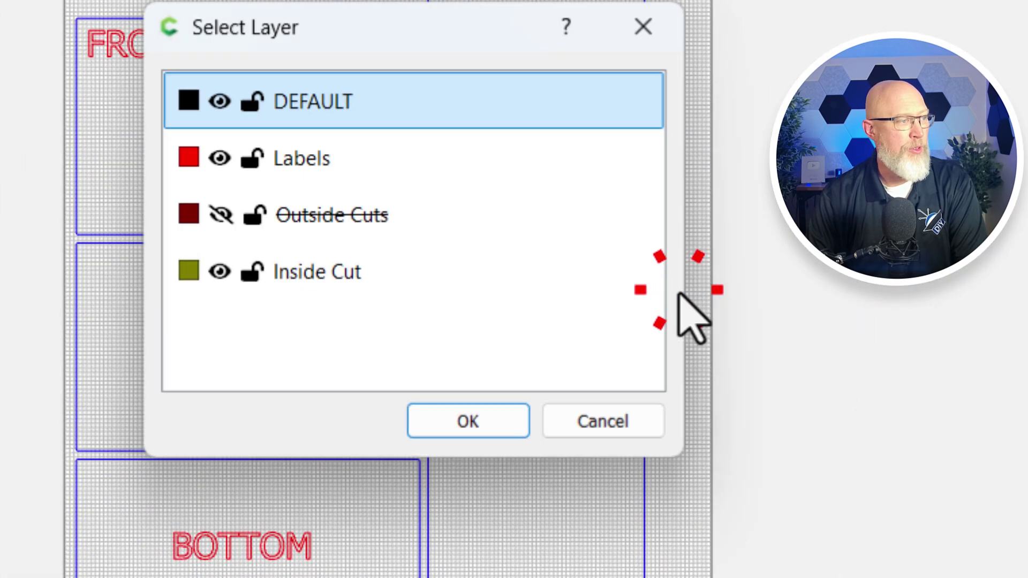
{"action": "left_click", "coordinate": [343, 271]}
{"action": "left_click", "coordinate": [473, 432]}
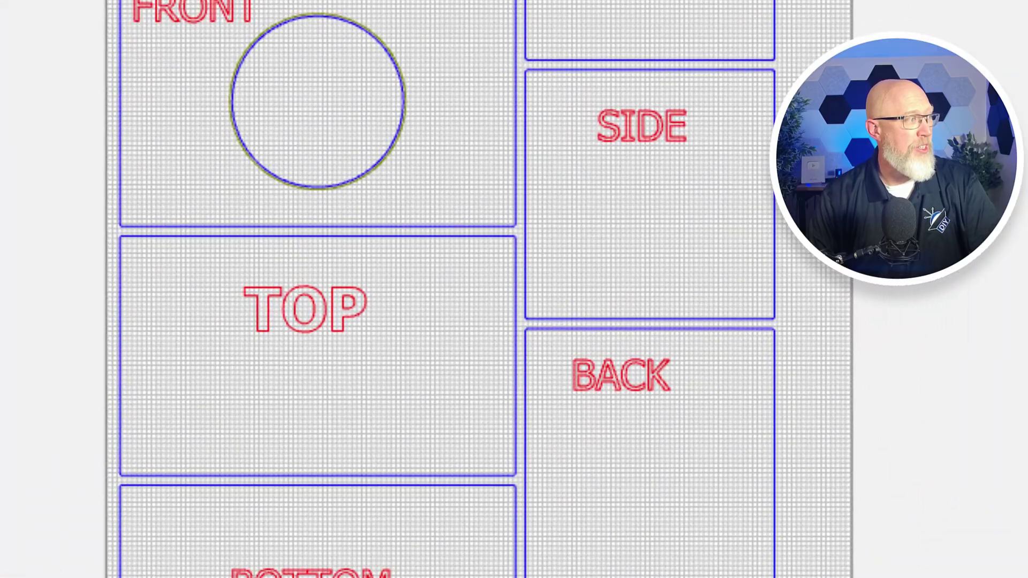
- Set the tool's feed rate to 100 and plunge rate to 10
{"action": "left_click", "coordinate": [129, 210]}
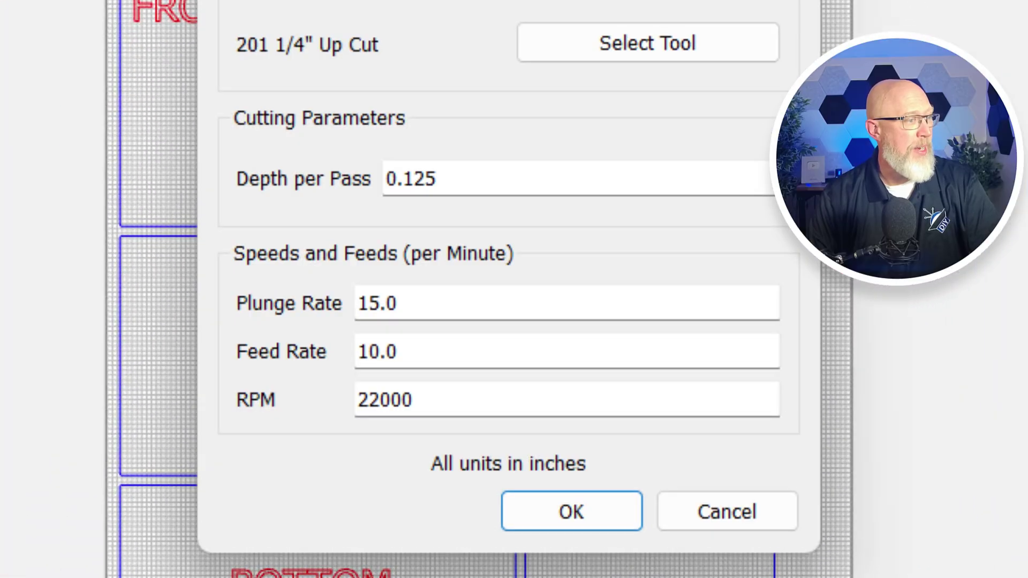
{"action": "double_click", "coordinate": [544, 354]}
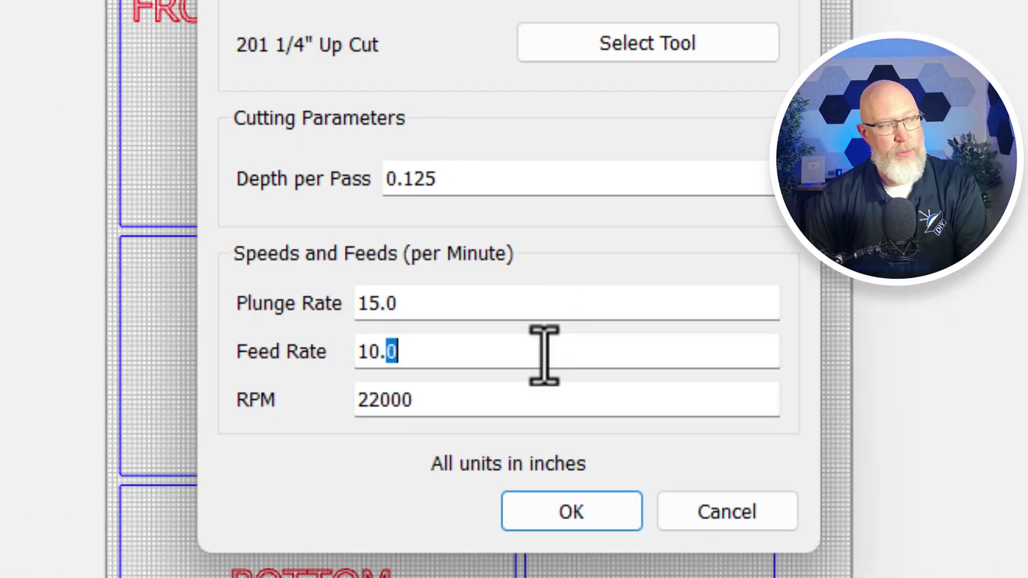
{"action": "left_click", "coordinate": [545, 353]}
{"action": "left_click", "coordinate": [545, 354]}
{"action": "triple_click", "coordinate": [543, 351]}
{"action": "type", "text": "100"}
{"action": "triple_click", "coordinate": [526, 296]}
{"action": "type", "text": "10"}
{"action": "left_click", "coordinate": [584, 507]}
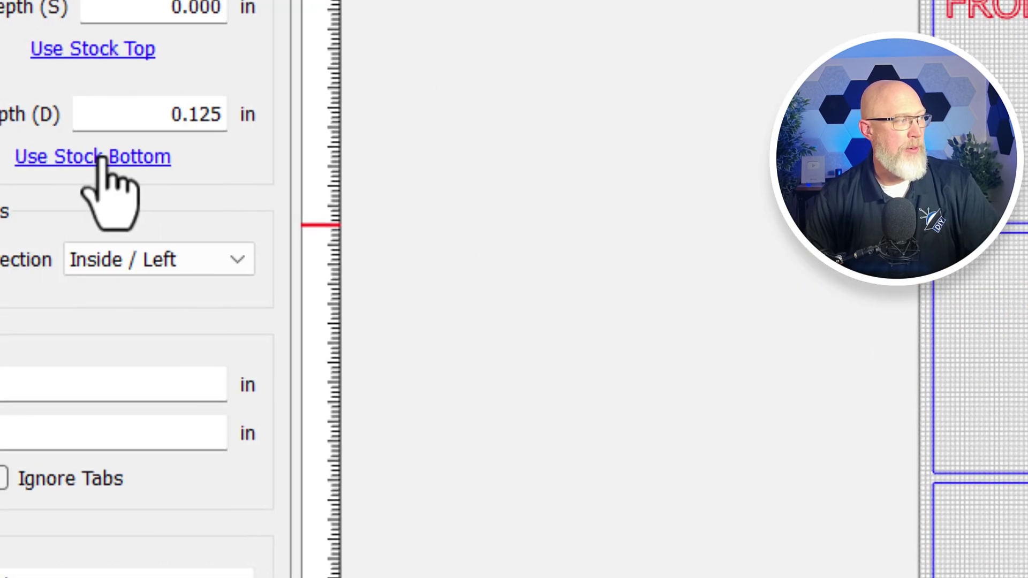
- Cut to the stock bottom with an Inside / Left offset around the speaker circle
{"action": "left_click", "coordinate": [273, 155]}
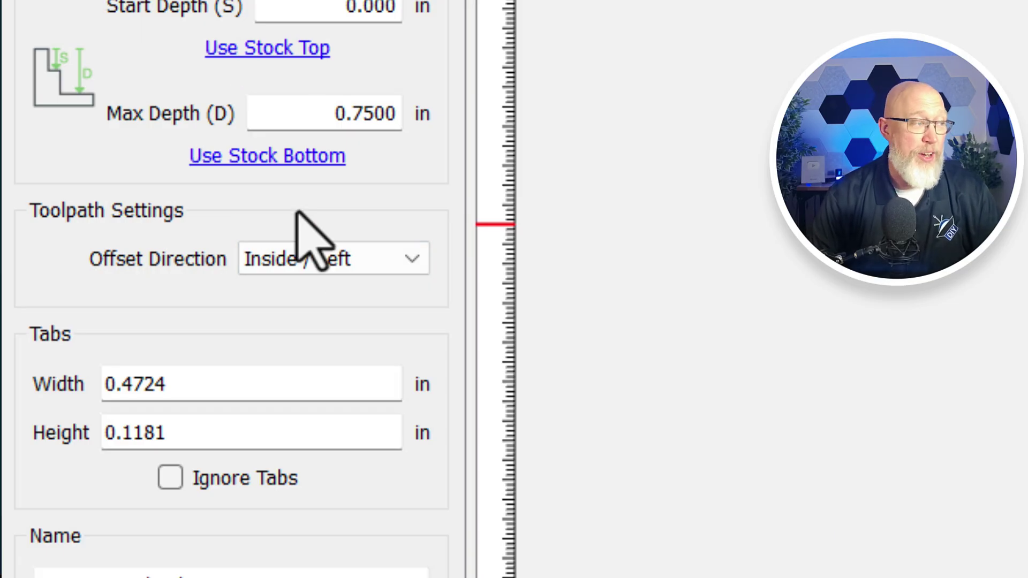
{"action": "left_click", "coordinate": [310, 259]}
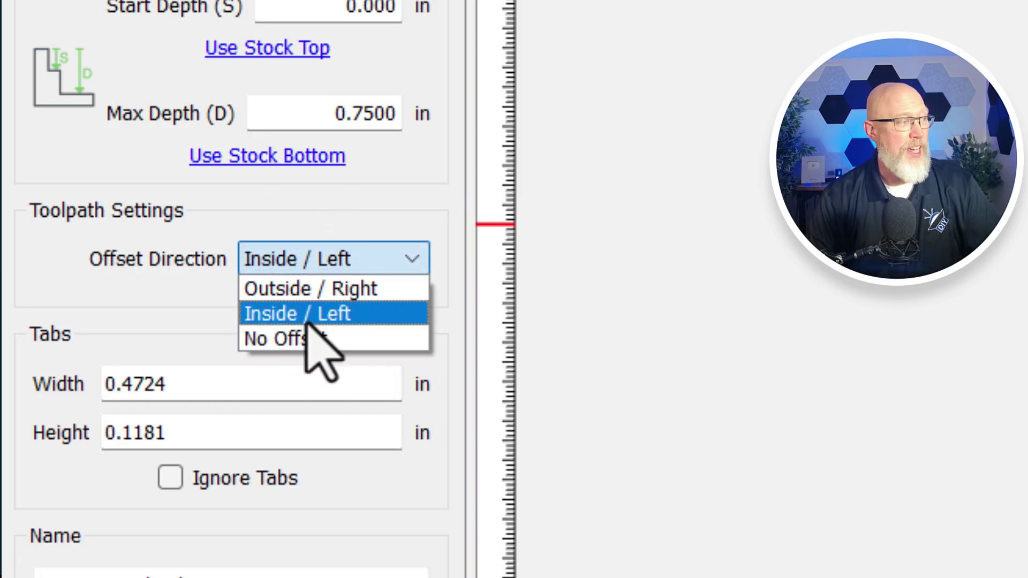
{"action": "left_click", "coordinate": [306, 316]}
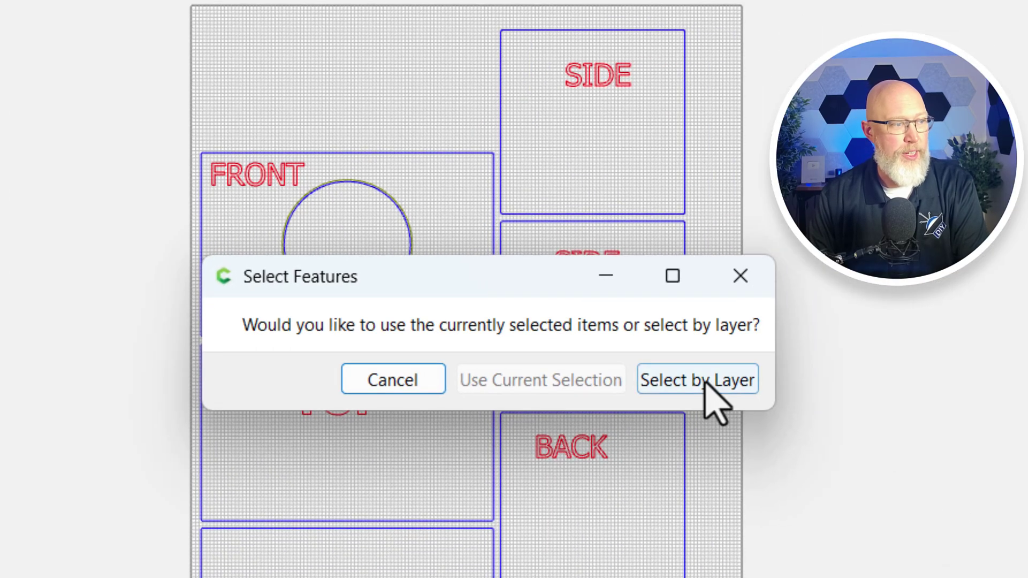
- Create a pocket toolpath on the Labels layer with a 1/16 in maximum depth
{"action": "left_click", "coordinate": [703, 381]}
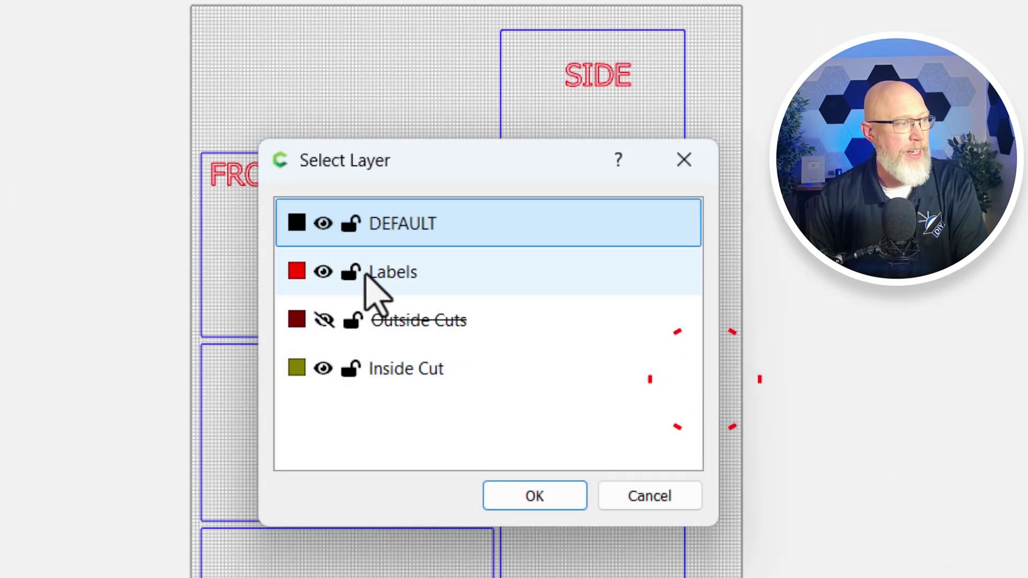
{"action": "left_click", "coordinate": [404, 282]}
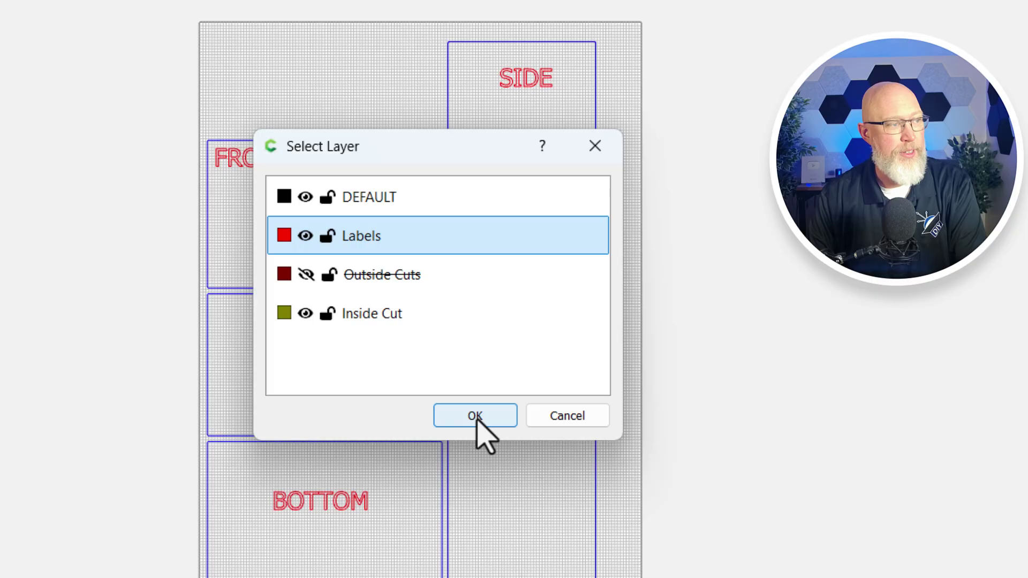
{"action": "left_click", "coordinate": [475, 418]}
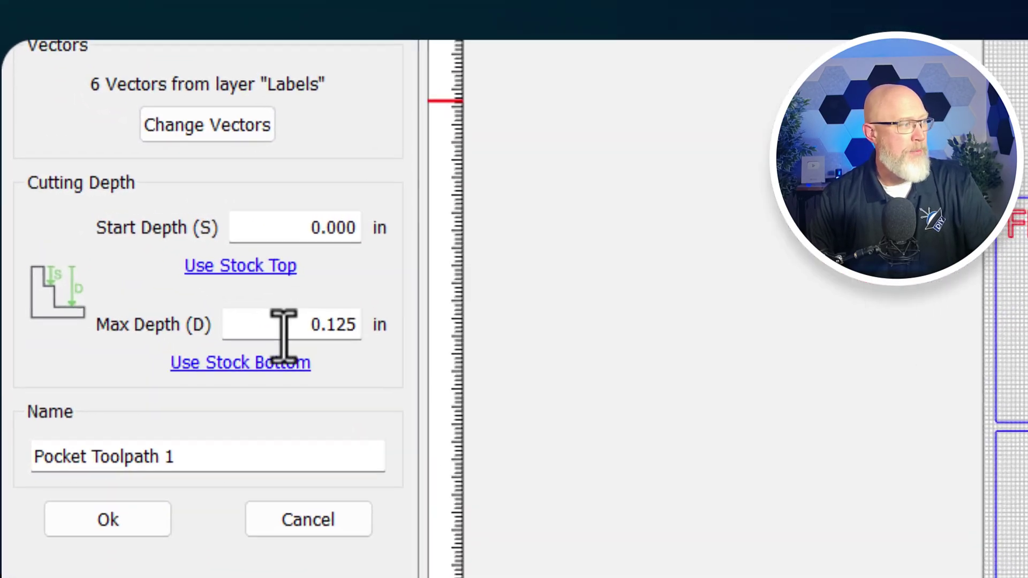
{"action": "double_click", "coordinate": [188, 279]}
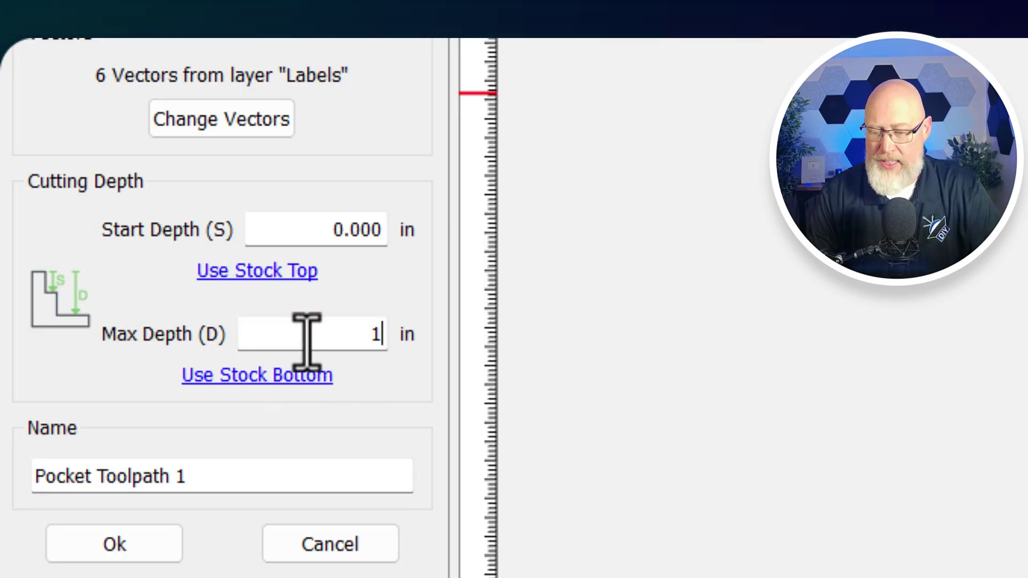
{"action": "type", "text": "1/16"}
{"action": "key", "text": "equal"}
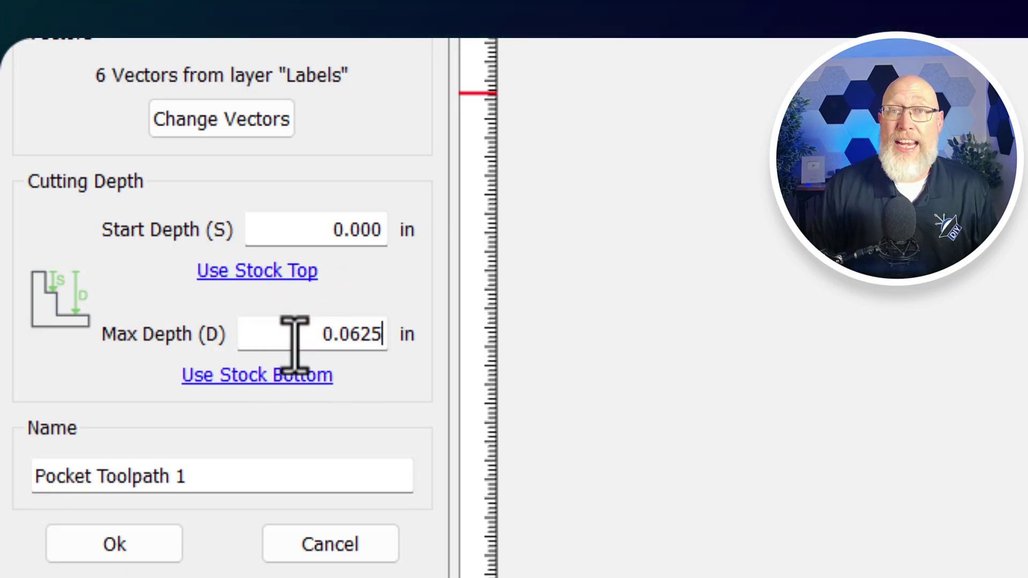
- Check the pocket tool's stepover and depth per pass, and name the toolpath 'Labels'
{"action": "left_click", "coordinate": [222, 0]}
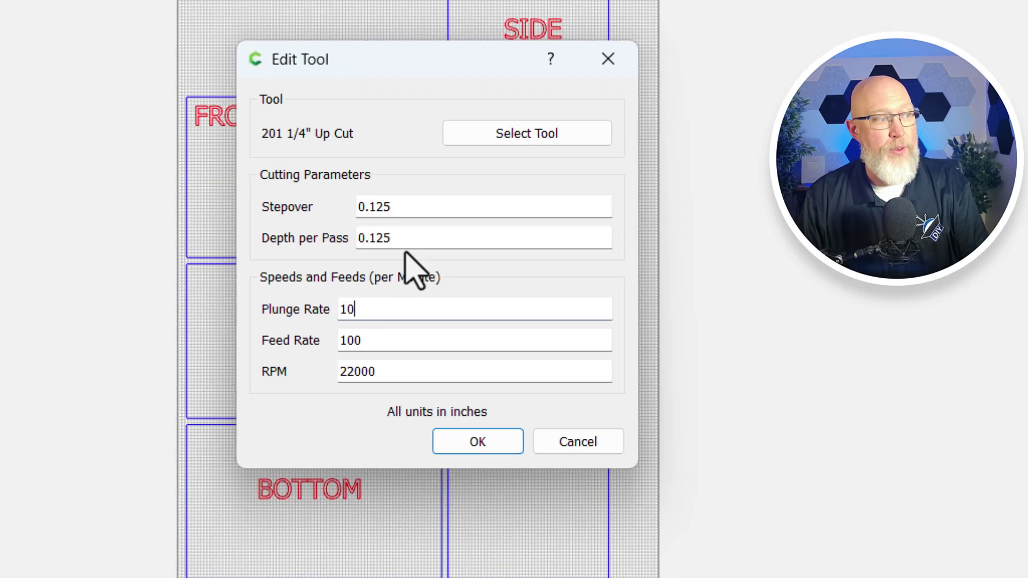
{"action": "left_click", "coordinate": [463, 271]}
{"action": "left_click", "coordinate": [403, 212]}
{"action": "left_click", "coordinate": [395, 174]}
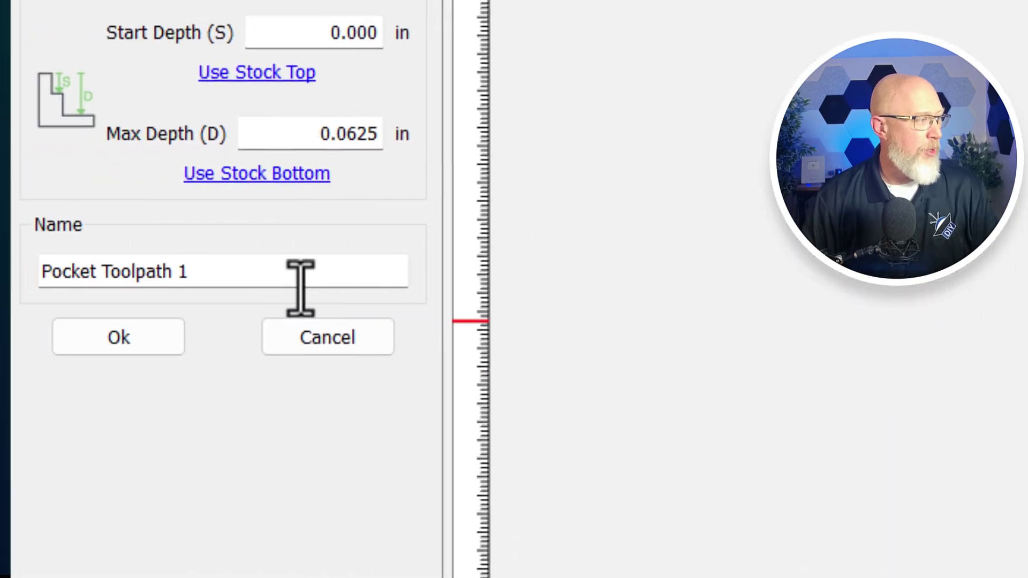
{"action": "double_click", "coordinate": [304, 284]}
{"action": "left_click", "coordinate": [304, 284]}
{"action": "type", "text": "Labels"}
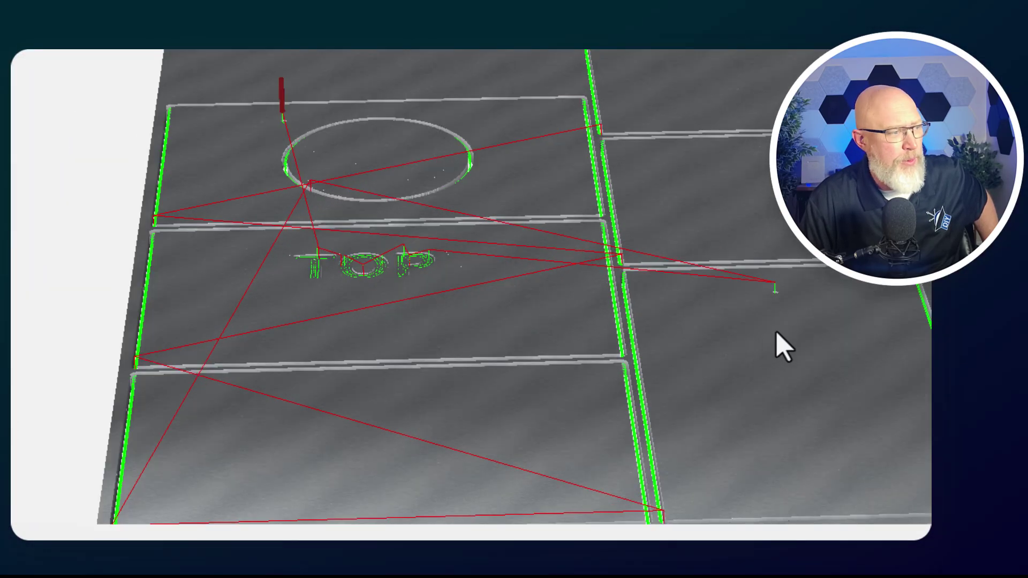
- Run the toolpath simulation to 100% and rotate the 3D stock to inspect the panel cuts, speaker circle and TOP label
{"action": "left_click", "coordinate": [771, 283]}
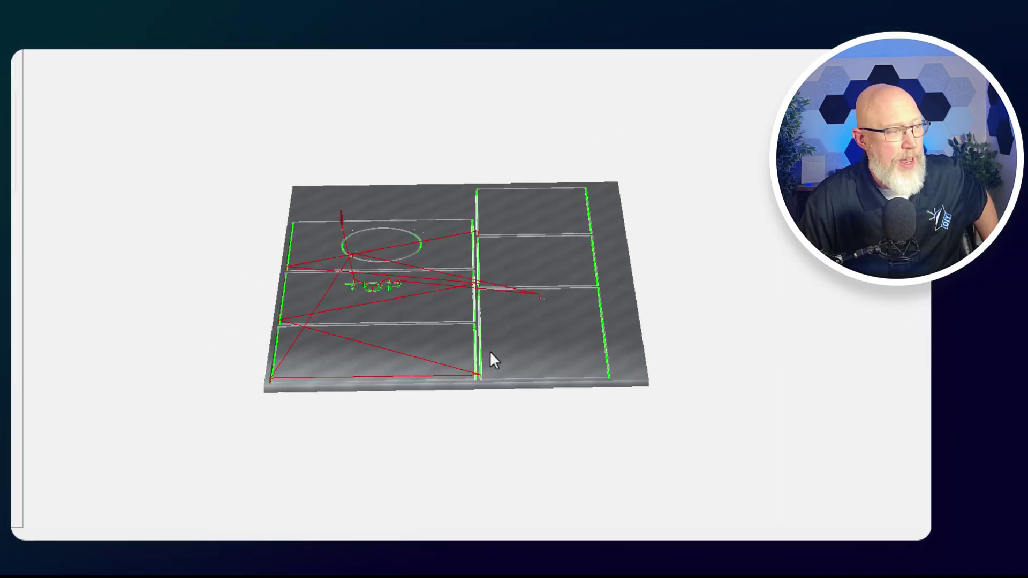
{"action": "left_click_drag", "start_coordinate": [489, 351], "coordinate": [573, 345]}
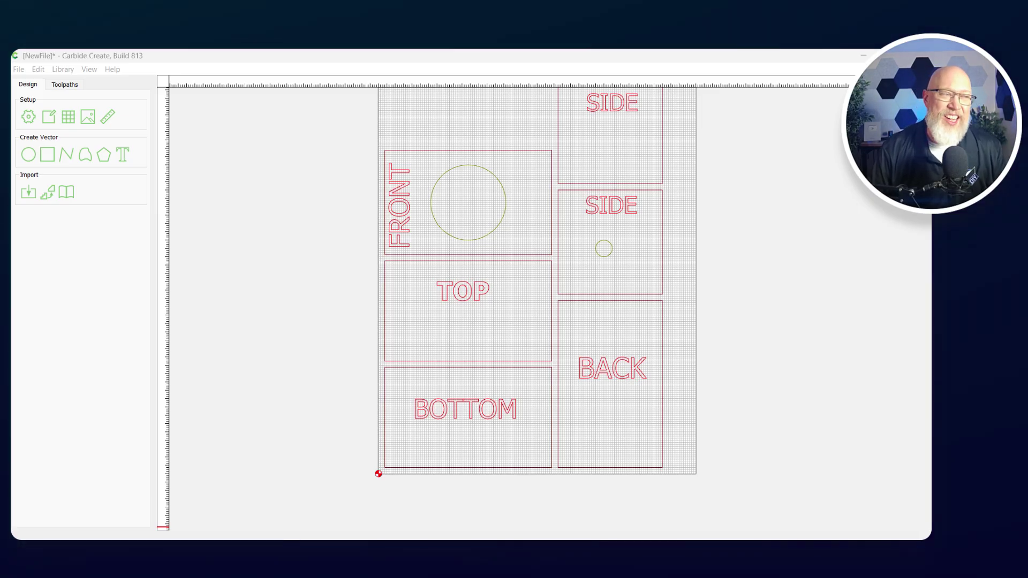
- Copy and paste the 20 × 12 BOTTOM rectangle, then place the copy right of the stock and select it
{"action": "scroll", "coordinate": [539, 478], "scroll_direction": "up", "scroll_amount": 5}
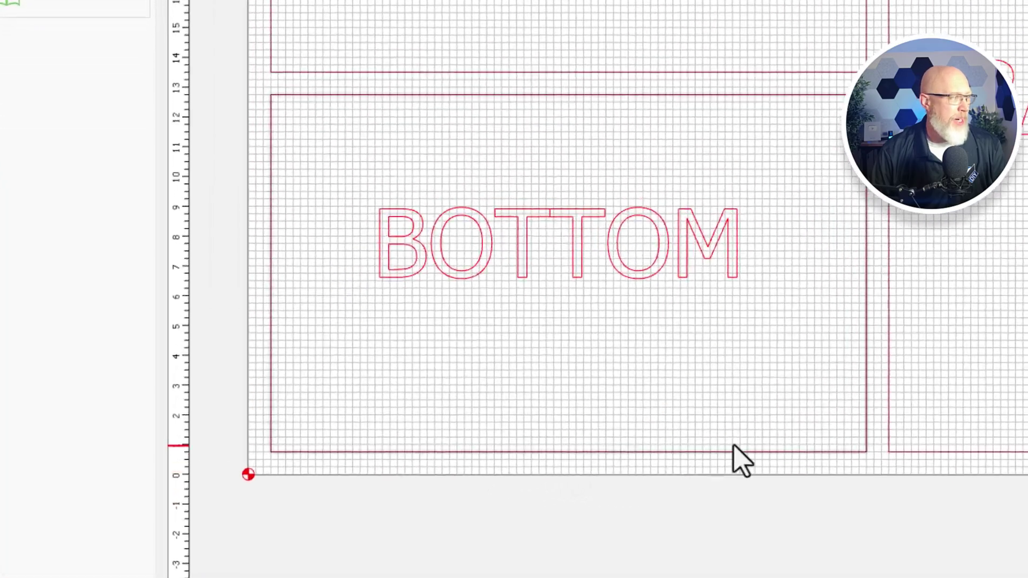
{"action": "left_click", "coordinate": [830, 453]}
{"action": "key", "text": "ctrl+c"}
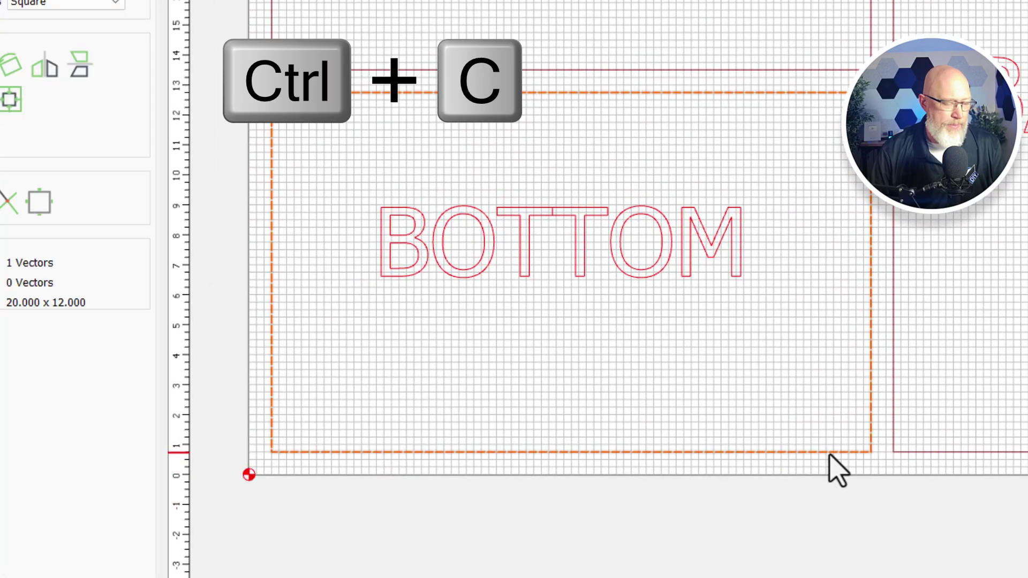
{"action": "key", "text": "ctrl+v"}
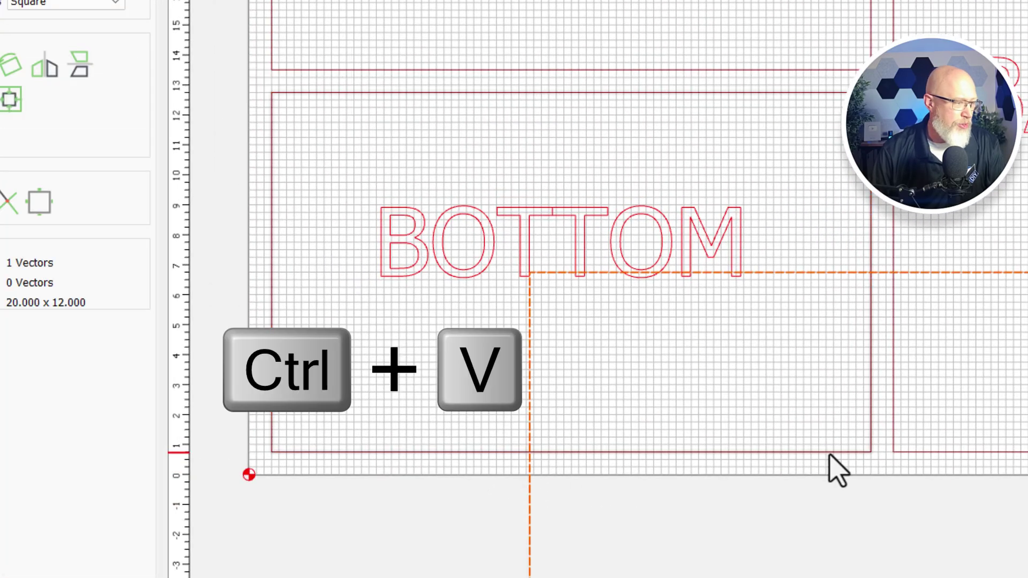
{"action": "left_click_drag", "start_coordinate": [838, 471], "coordinate": [909, 418]}
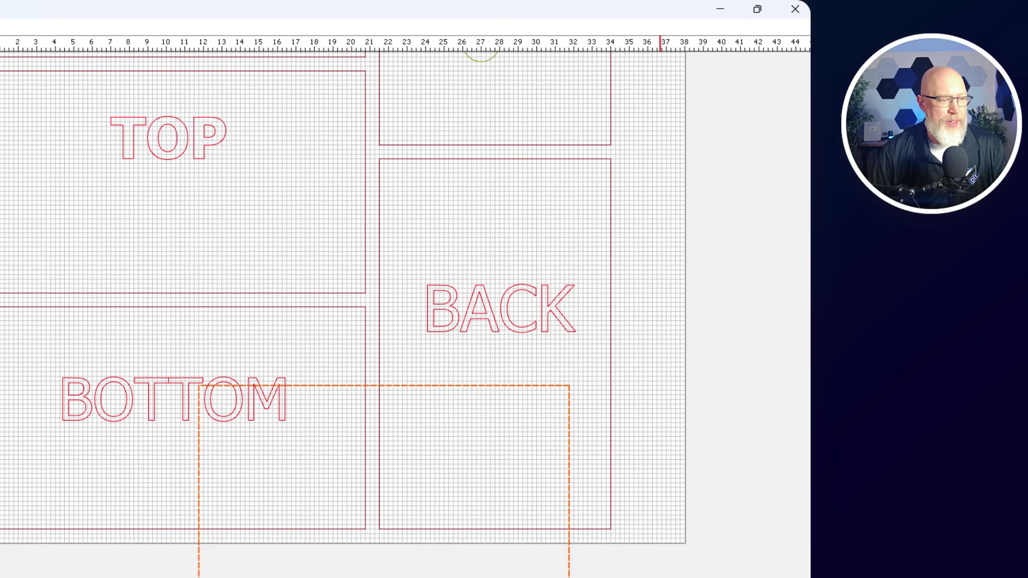
{"action": "middle_click_drag", "start_coordinate": [655, 577], "coordinate": [477, 418]}
{"action": "left_click_drag", "start_coordinate": [378, 429], "coordinate": [769, 458]}
{"action": "middle_click_drag", "start_coordinate": [769, 458], "coordinate": [482, 471]}
{"action": "scroll", "coordinate": [429, 341], "scroll_direction": "down", "scroll_amount": 1}
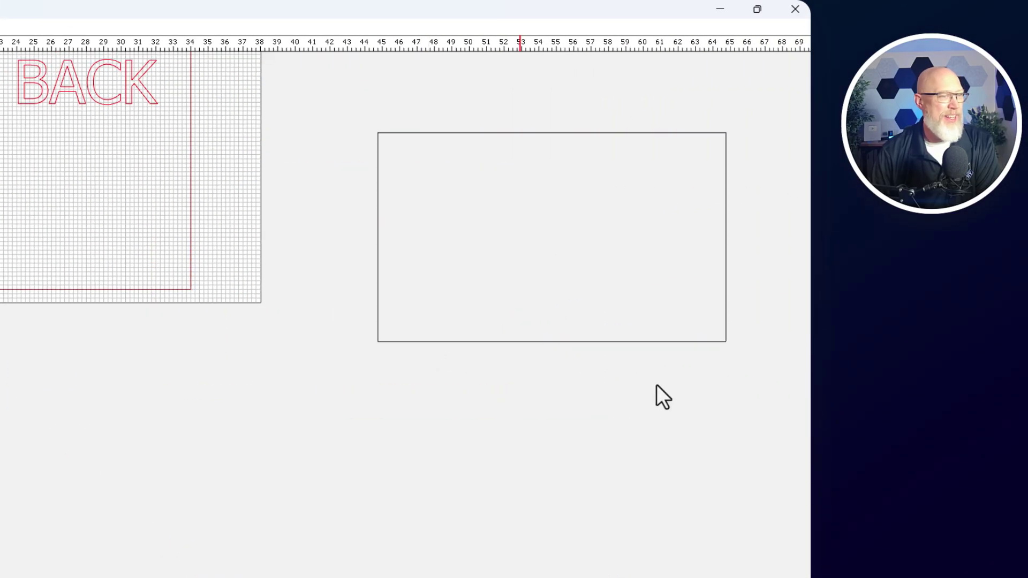
{"action": "left_click", "coordinate": [731, 341]}
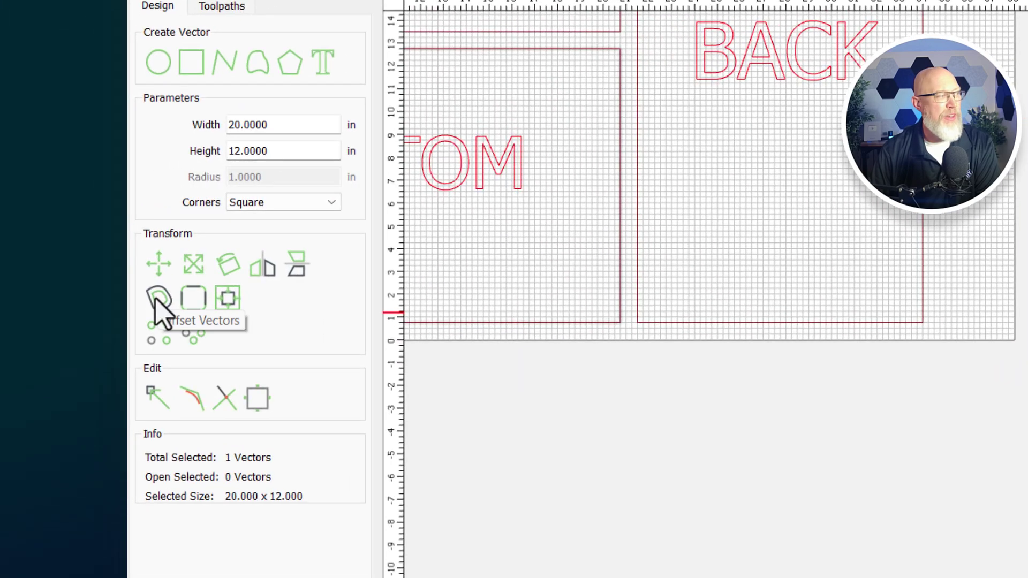
- Offset the copied rectangle 0.75 in inside, creating an 18.5 × 10.5 in inner rectangle
{"action": "left_click", "coordinate": [158, 302]}
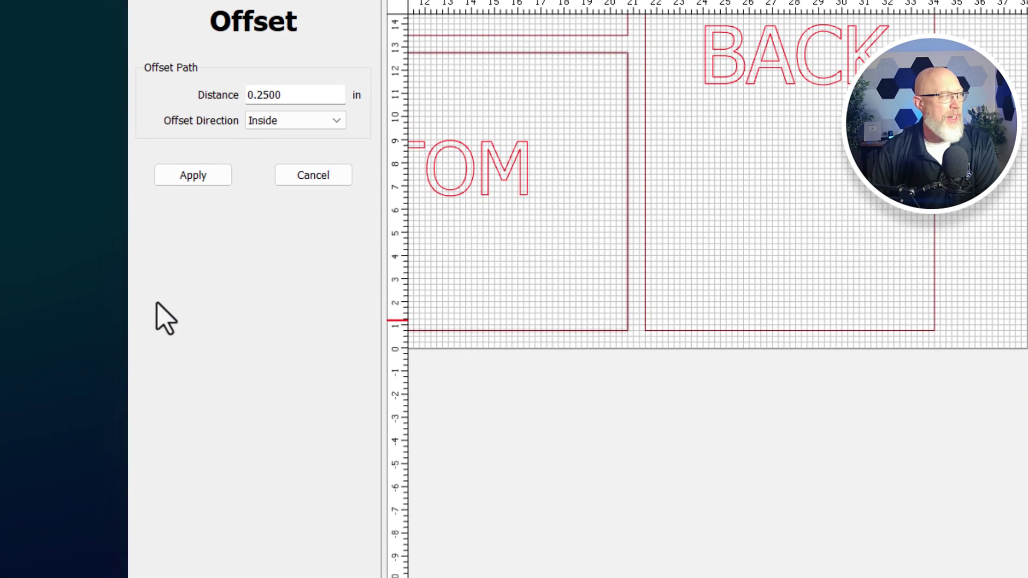
{"action": "double_click", "coordinate": [298, 146]}
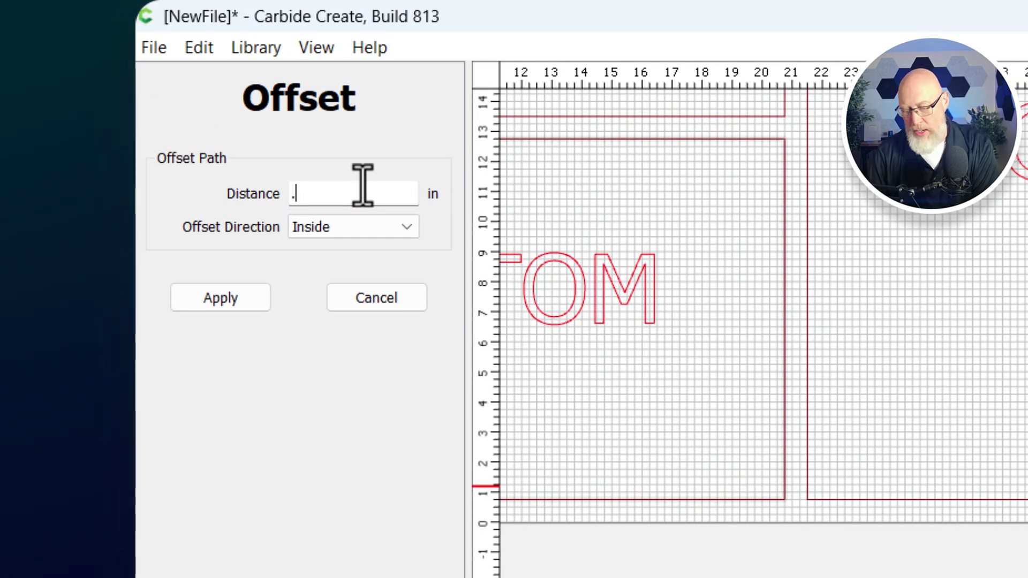
{"action": "left_click", "coordinate": [386, 232]}
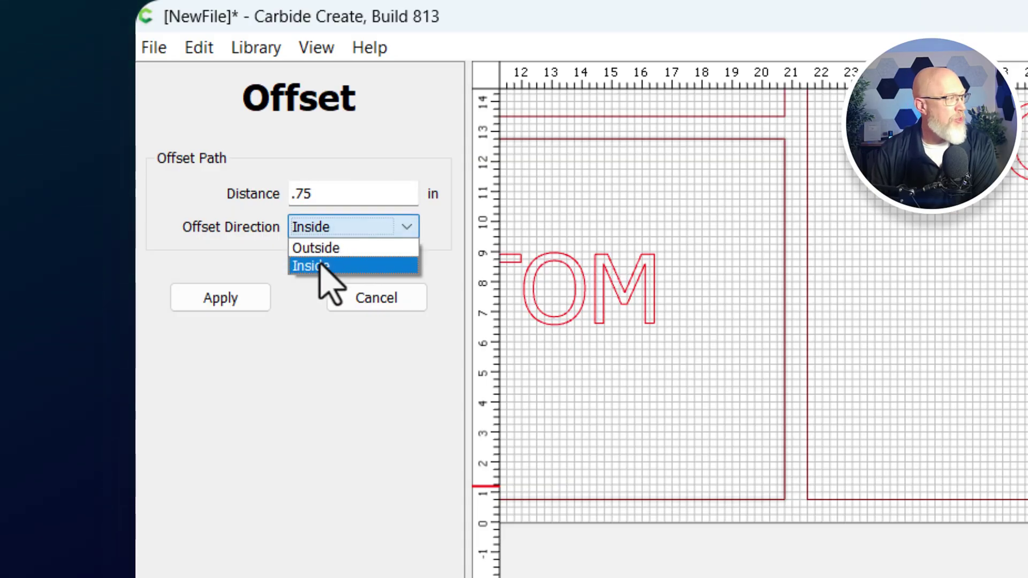
{"action": "left_click", "coordinate": [320, 268]}
{"action": "left_click", "coordinate": [239, 298]}
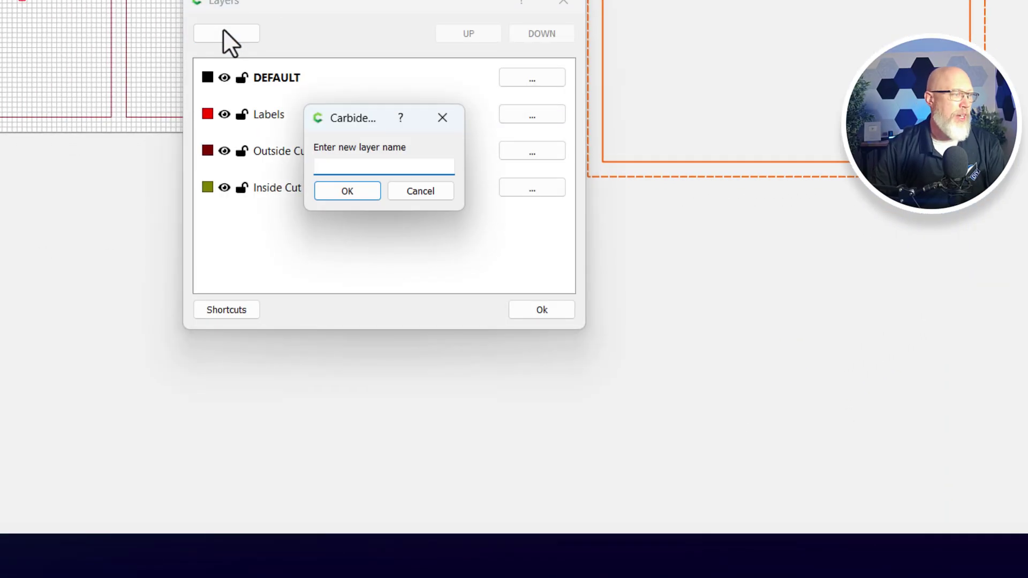
- Create a Dado layer, move the offset rectangle onto it, and select both rectangles around BOTTOM
{"action": "type", "text": "Dado"}
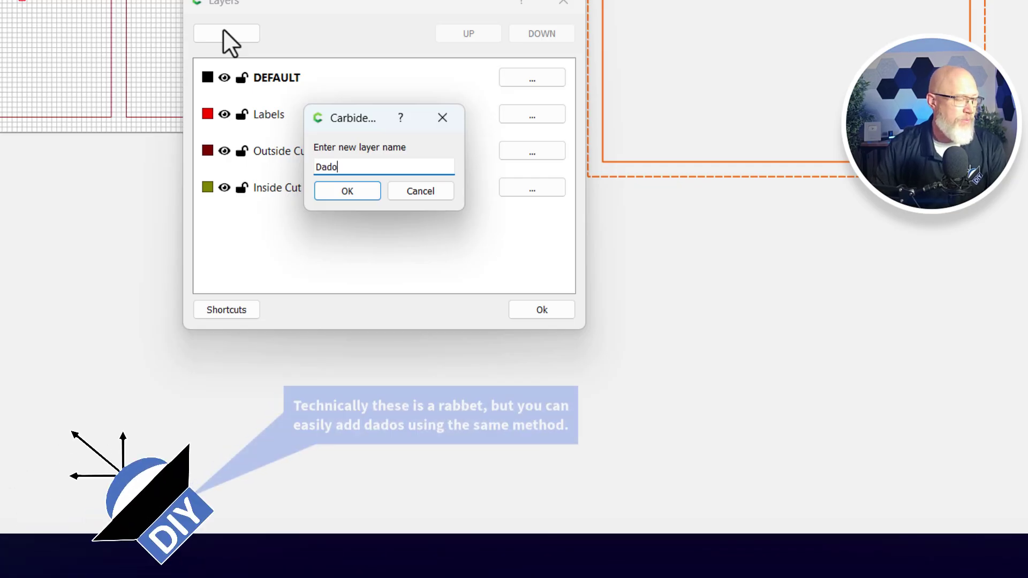
{"action": "left_click", "coordinate": [362, 197]}
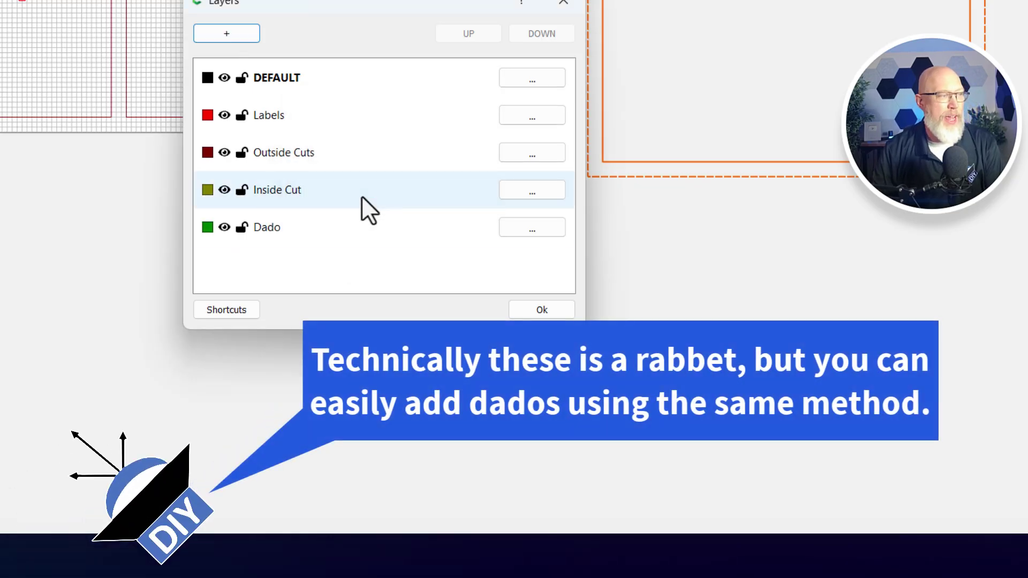
{"action": "left_click", "coordinate": [546, 230]}
{"action": "left_click", "coordinate": [630, 275]}
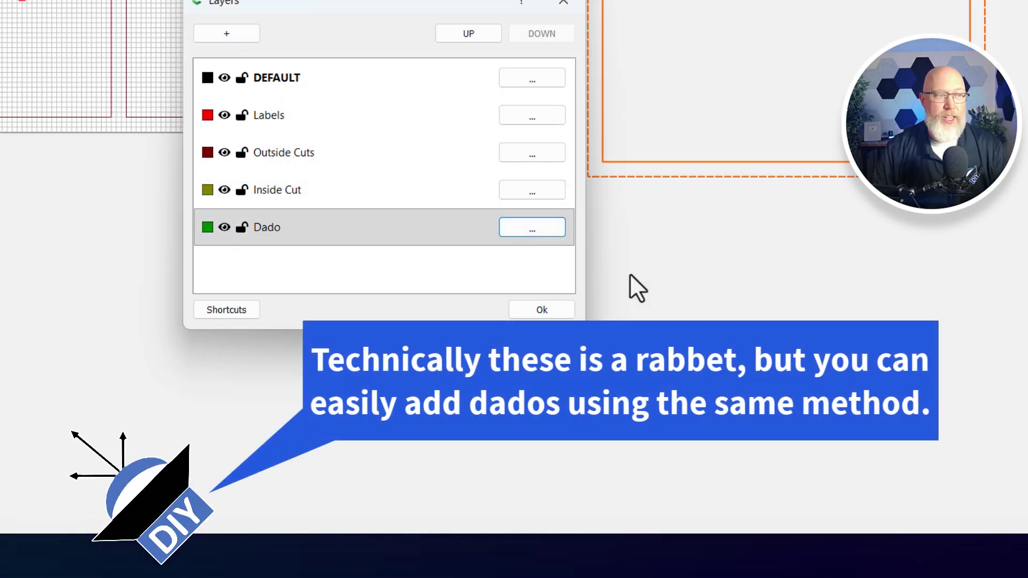
{"action": "left_click", "coordinate": [542, 310]}
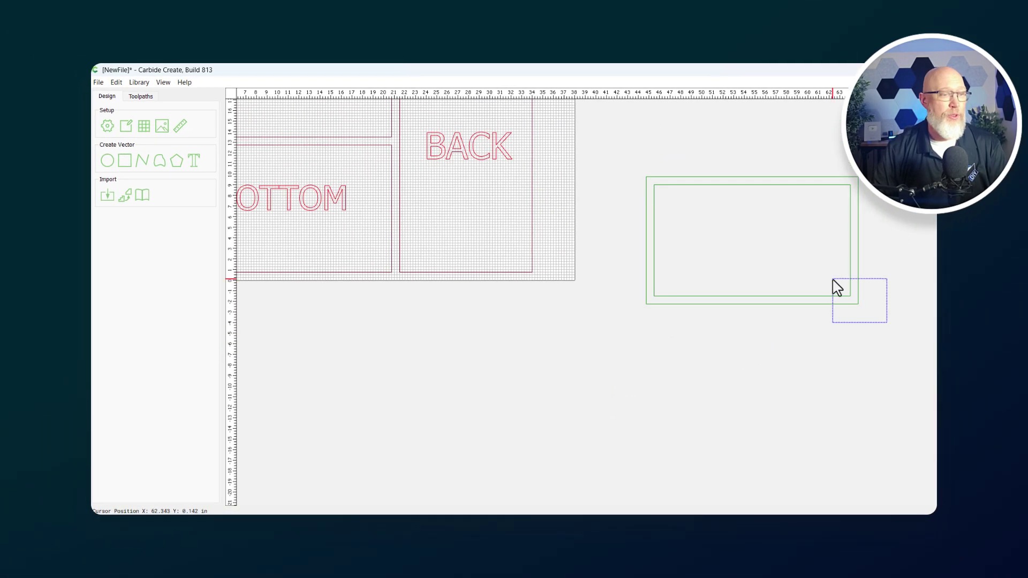
{"action": "left_click_drag", "start_coordinate": [834, 280], "coordinate": [393, 273]}
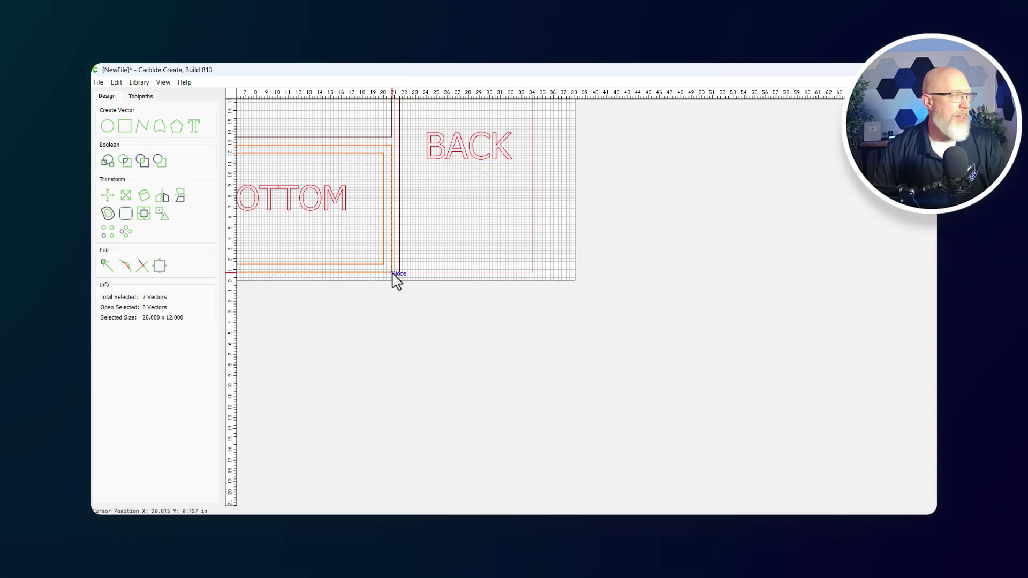
{"action": "right_click_drag", "start_coordinate": [366, 326], "coordinate": [537, 310]}
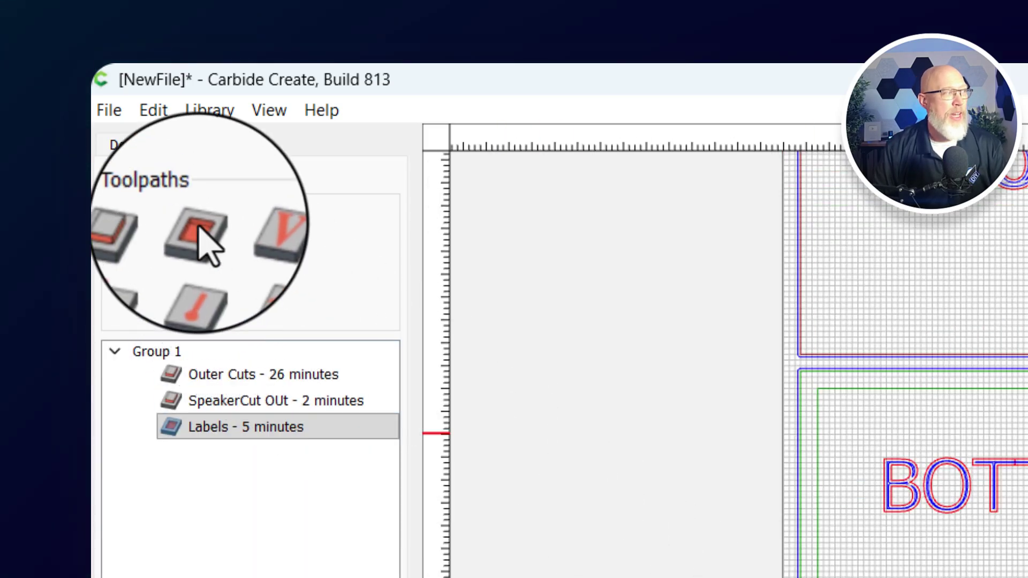
- Start a pocket toolpath on the Dado layer and set the 1/4" Up Cut to feed 125, plunge 10
{"action": "left_click", "coordinate": [197, 224]}
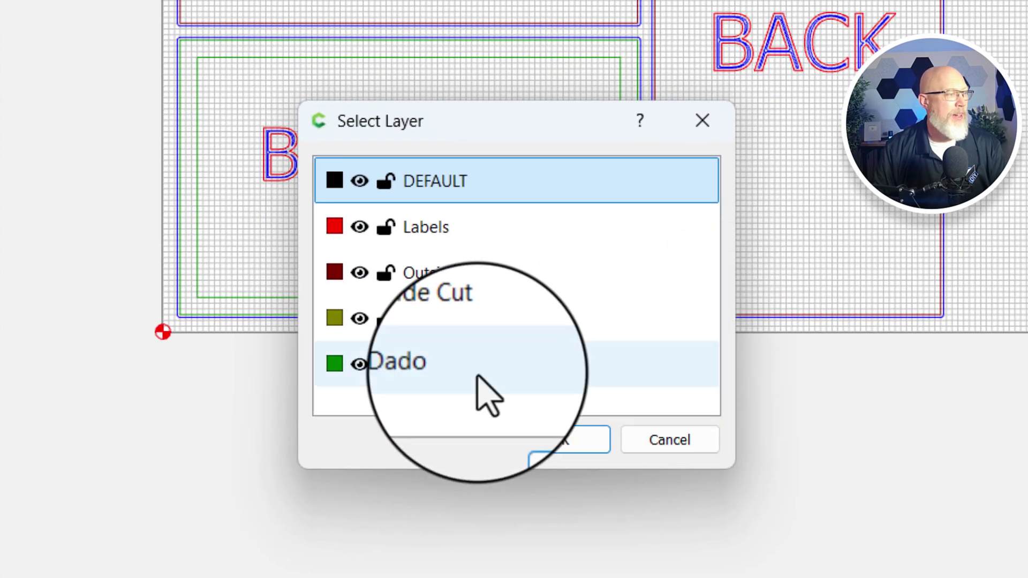
{"action": "left_click", "coordinate": [434, 370]}
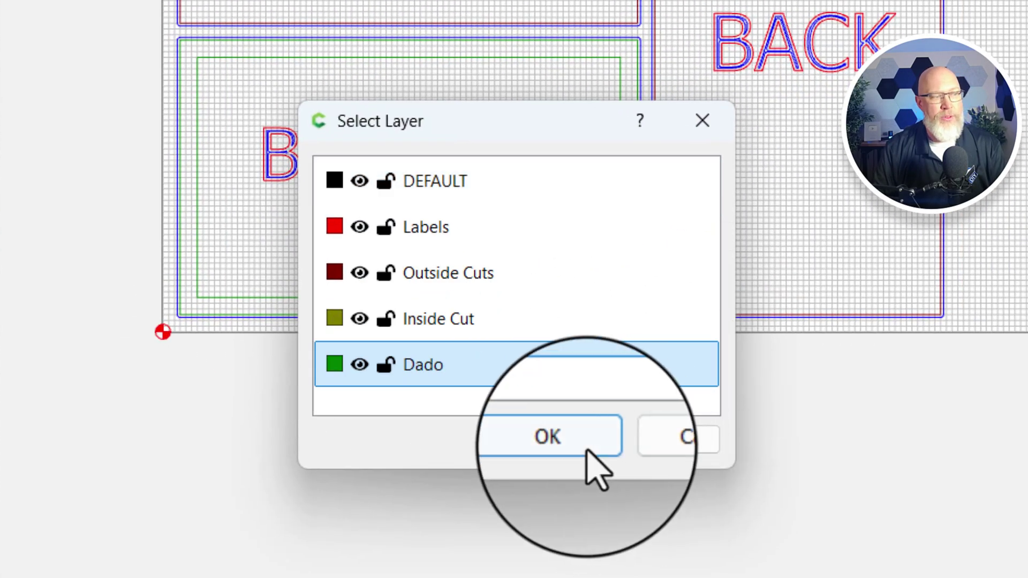
{"action": "left_click", "coordinate": [562, 442]}
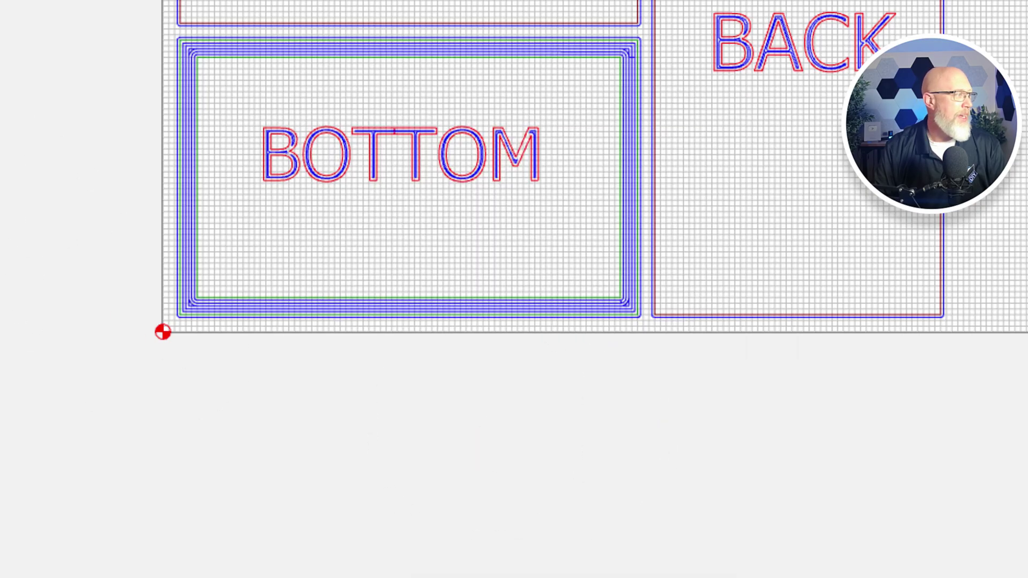
{"action": "left_click", "coordinate": [1, 191]}
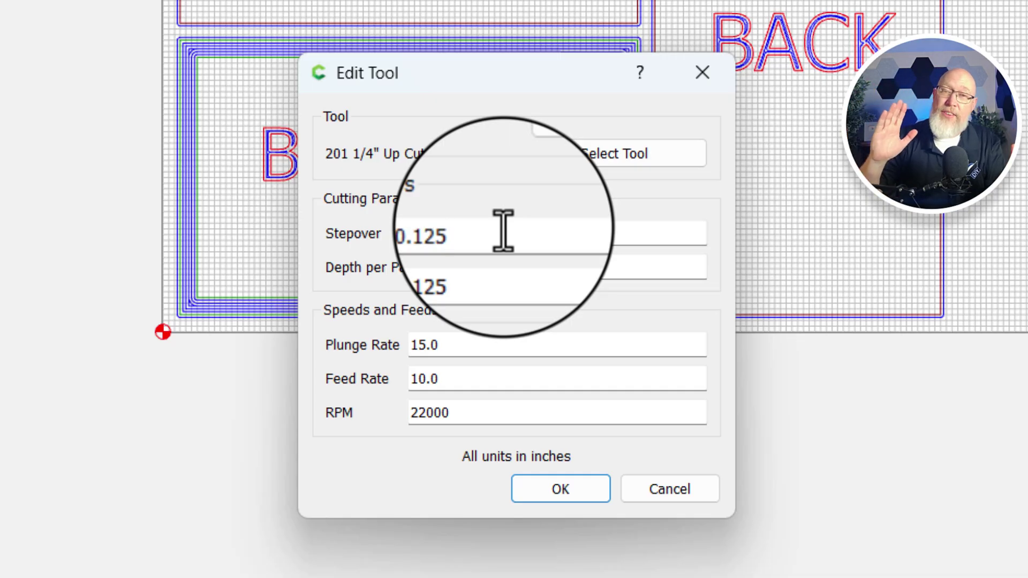
{"action": "double_click", "coordinate": [487, 379]}
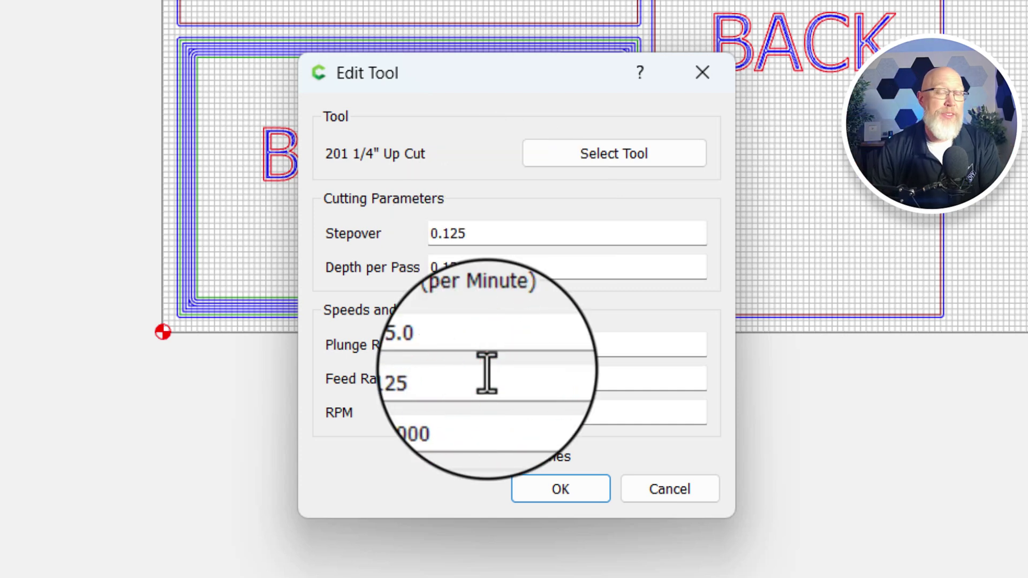
{"action": "double_click", "coordinate": [493, 345]}
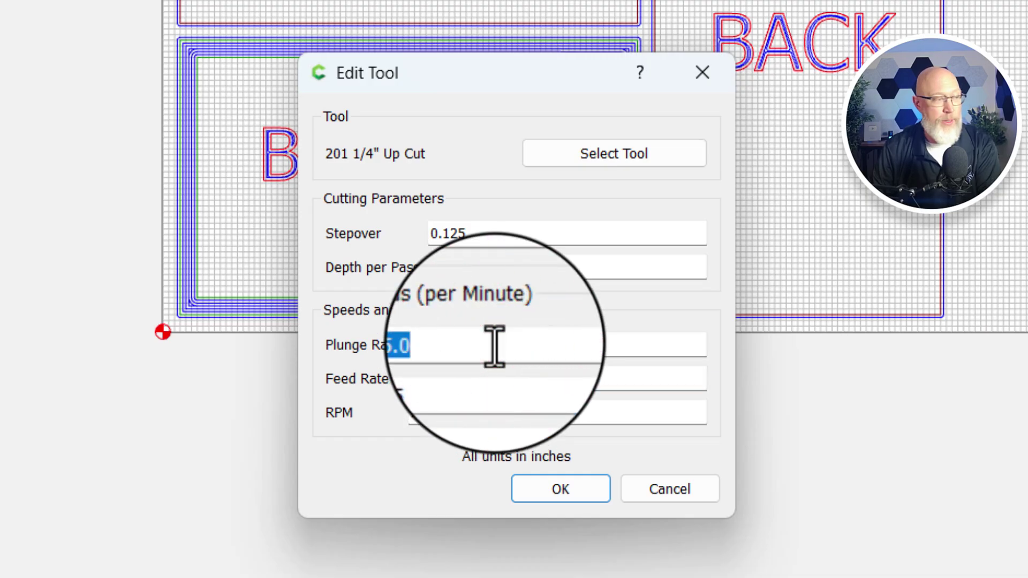
{"action": "type", "text": "10"}
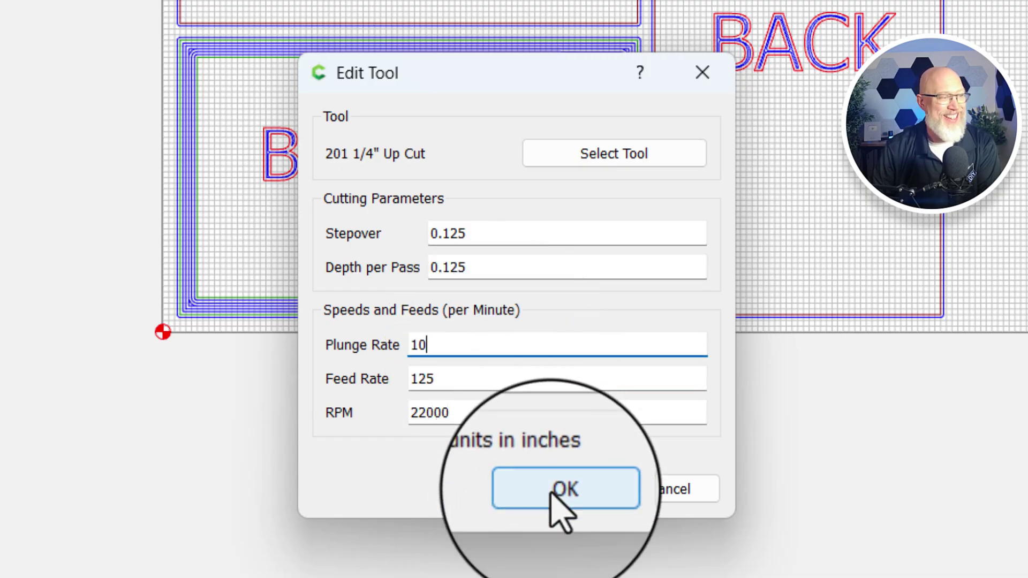
- Save the tool feeds and select the 0.125 in Max Depth to replace it with 0.25 in
{"action": "left_click", "coordinate": [558, 484]}
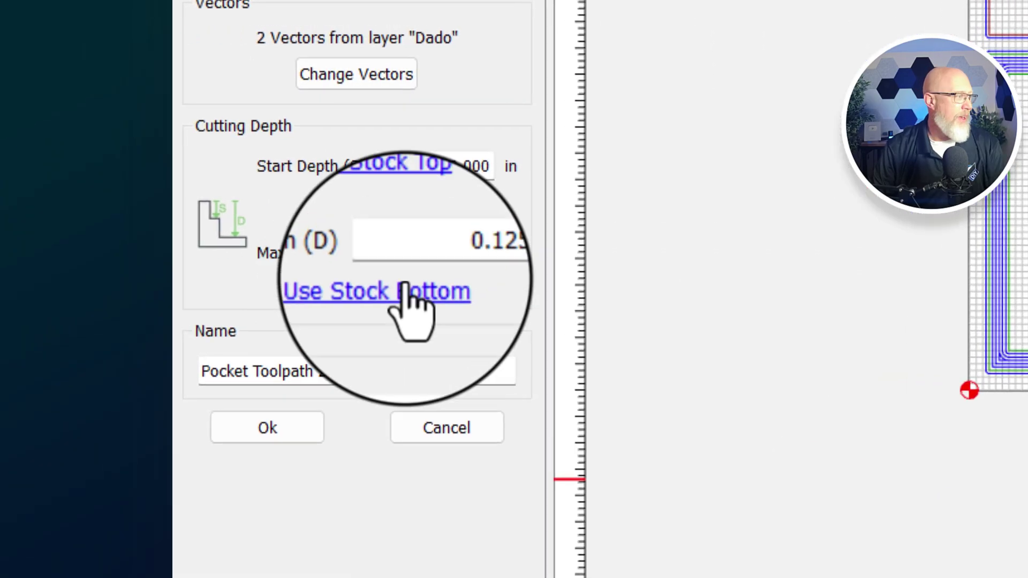
{"action": "left_click", "coordinate": [450, 253]}
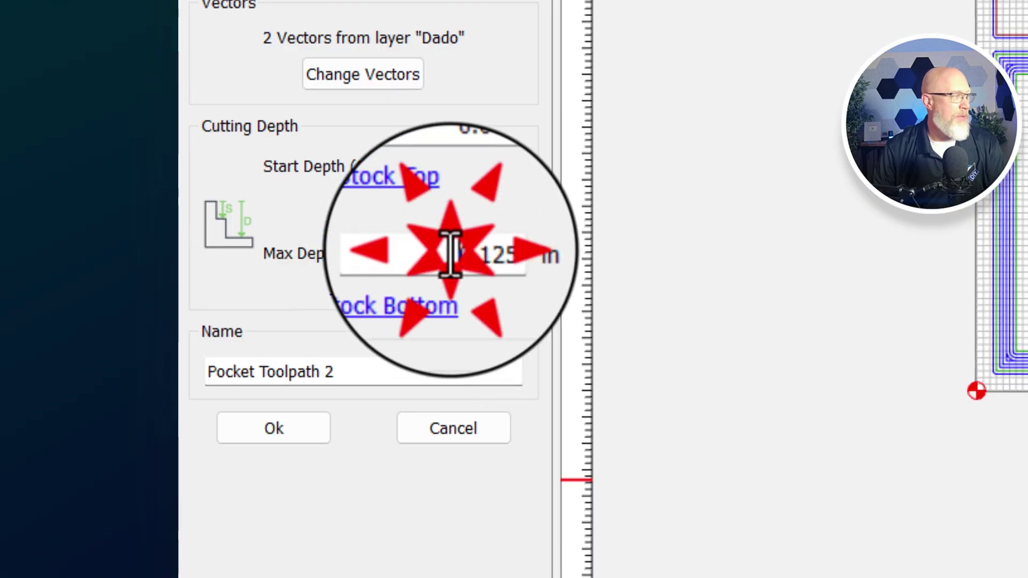
{"action": "double_click", "coordinate": [450, 253]}
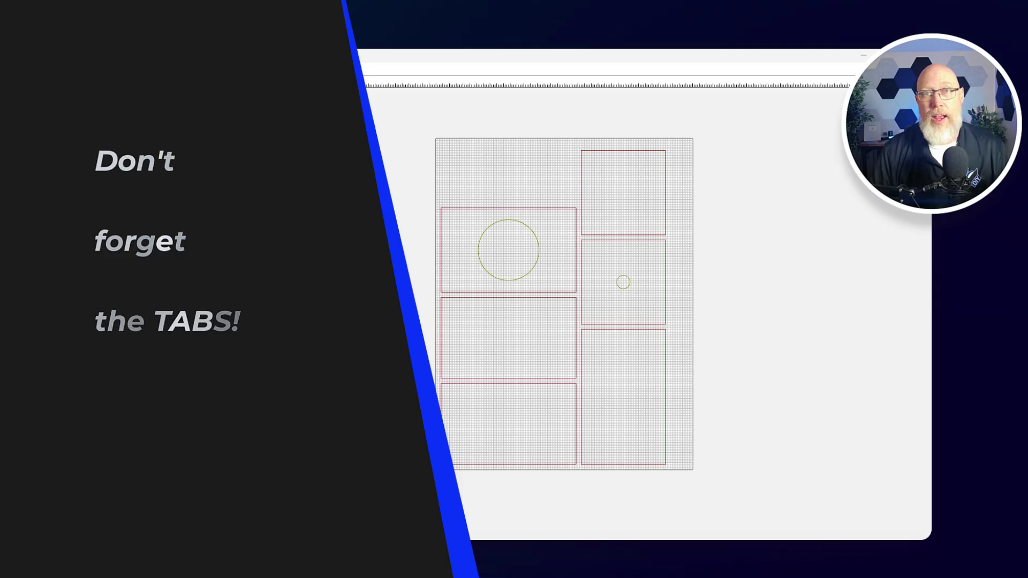
- Select all vectors and add holding tabs to the top panel edges, large speaker circle and horizontal edges
{"action": "left_click_drag", "start_coordinate": [739, 493], "coordinate": [424, 156]}
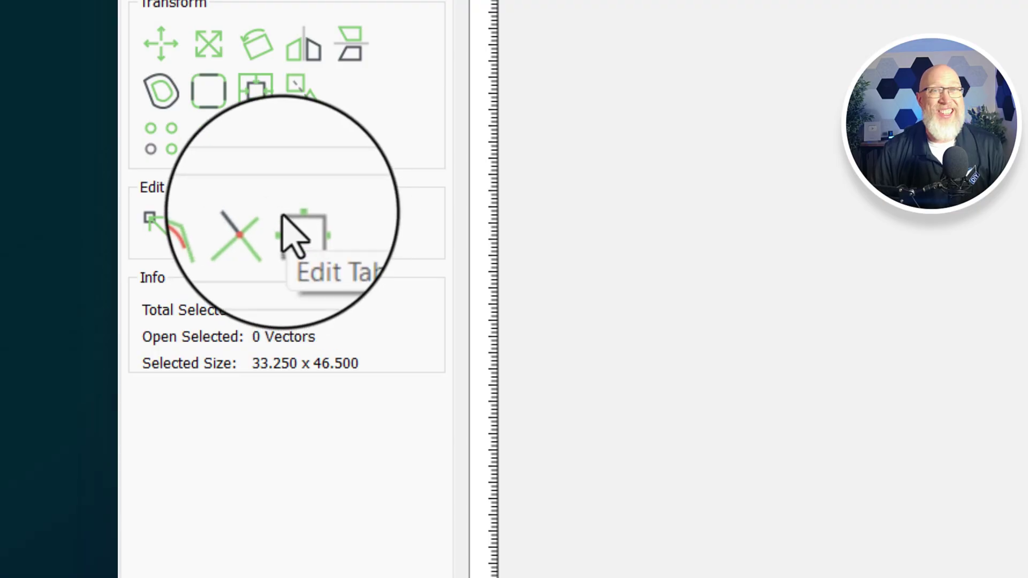
{"action": "left_click", "coordinate": [287, 228]}
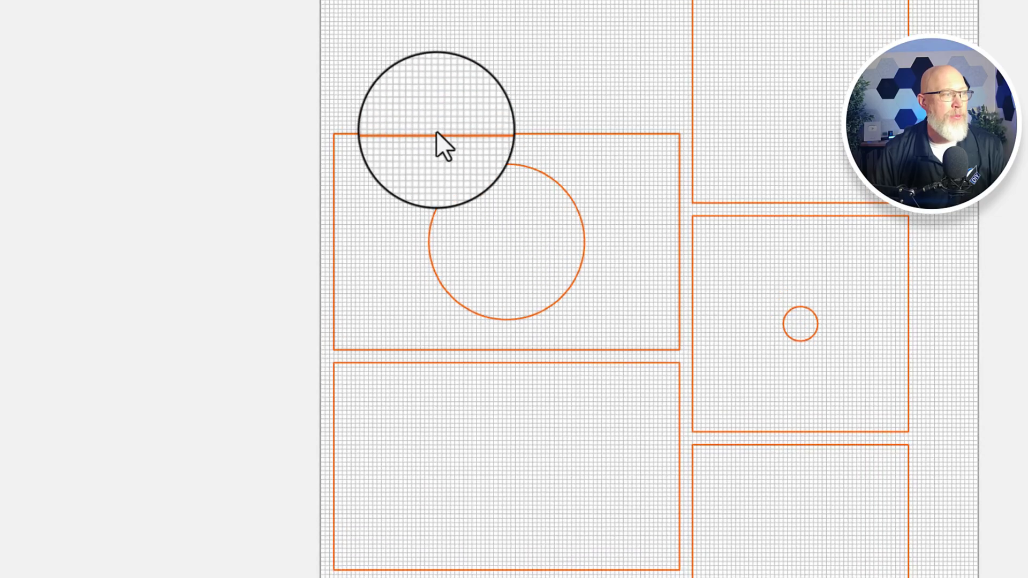
{"action": "left_click", "coordinate": [436, 134]}
{"action": "left_click", "coordinate": [432, 362]}
{"action": "left_click", "coordinate": [334, 282]}
{"action": "left_click", "coordinate": [333, 200]}
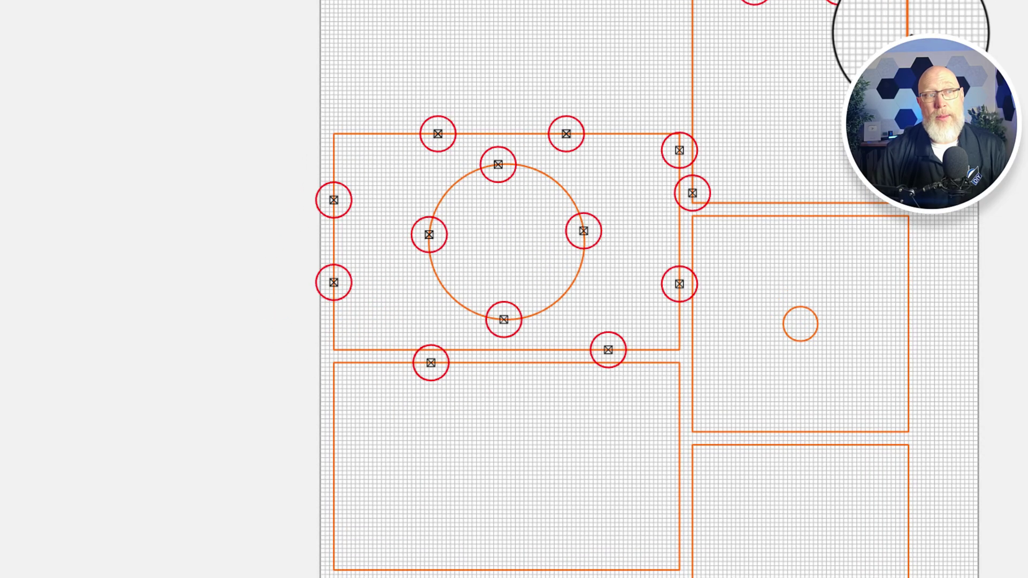
{"action": "left_click", "coordinate": [909, 32]}
{"action": "left_click", "coordinate": [693, 43]}
{"action": "left_click", "coordinate": [749, 203]}
{"action": "left_click", "coordinate": [831, 203]}
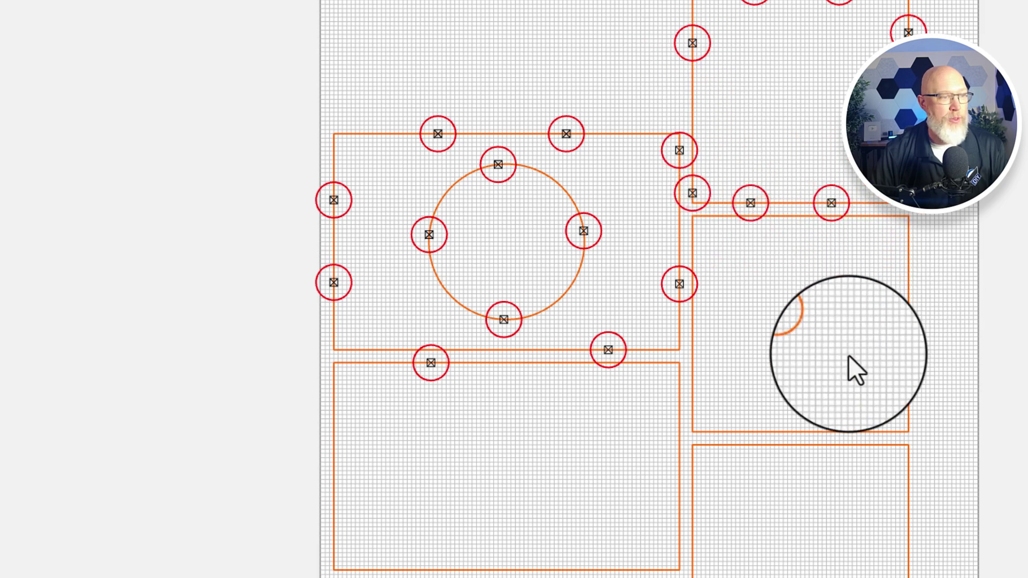
- Add tabs to the small side hole, the remaining panel edges and the dashed inner rectangle
{"action": "scroll", "coordinate": [893, 323], "scroll_direction": "up", "scroll_amount": 3}
{"action": "left_click", "coordinate": [777, 334]}
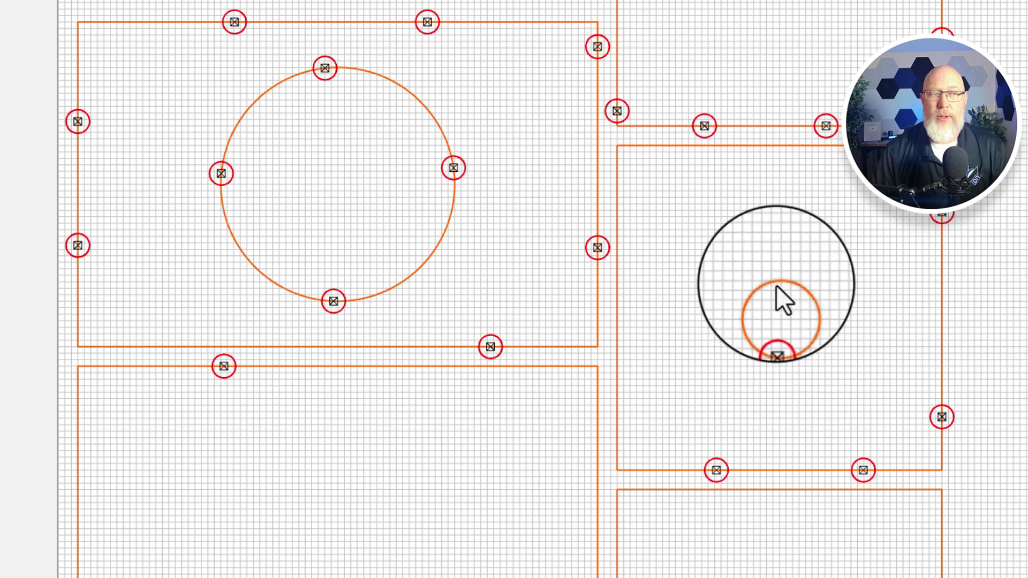
{"action": "left_click", "coordinate": [776, 283]}
{"action": "left_click", "coordinate": [617, 400]}
{"action": "left_click", "coordinate": [617, 196]}
{"action": "left_click", "coordinate": [419, 27]}
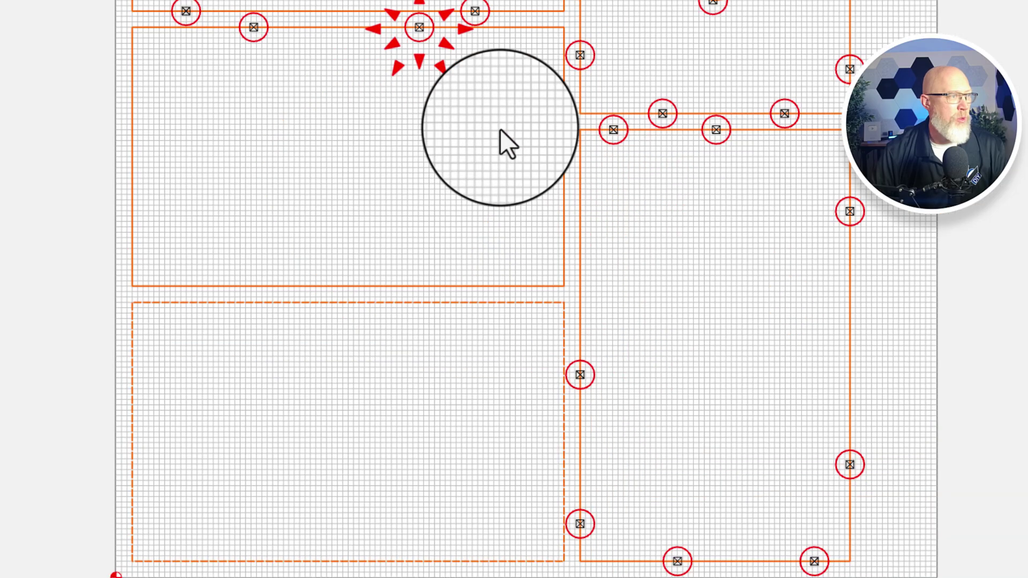
{"action": "left_click", "coordinate": [564, 91]}
{"action": "left_click", "coordinate": [292, 286]}
{"action": "left_click", "coordinate": [132, 235]}
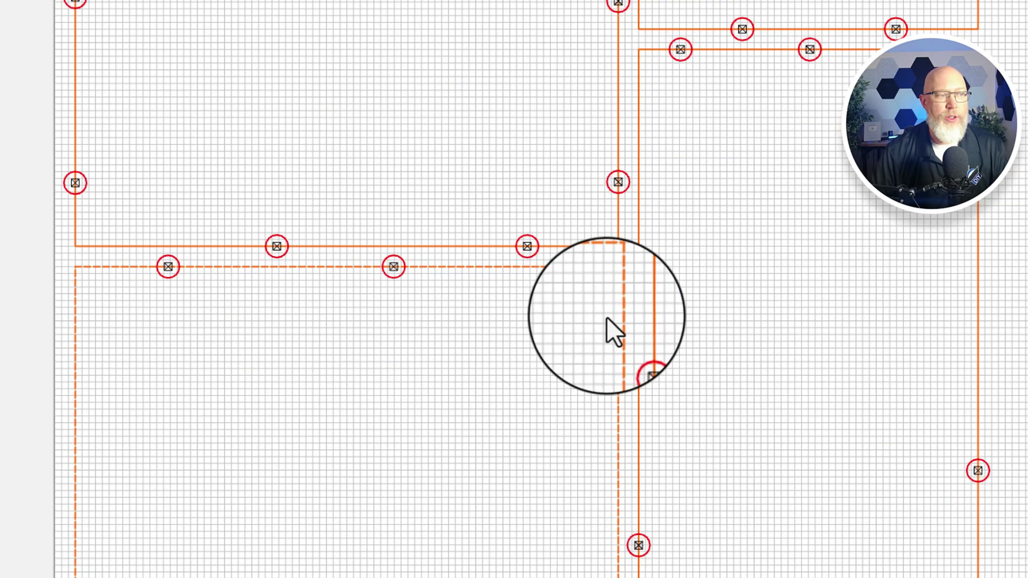
{"action": "left_click", "coordinate": [618, 317]}
{"action": "left_click", "coordinate": [618, 461]}
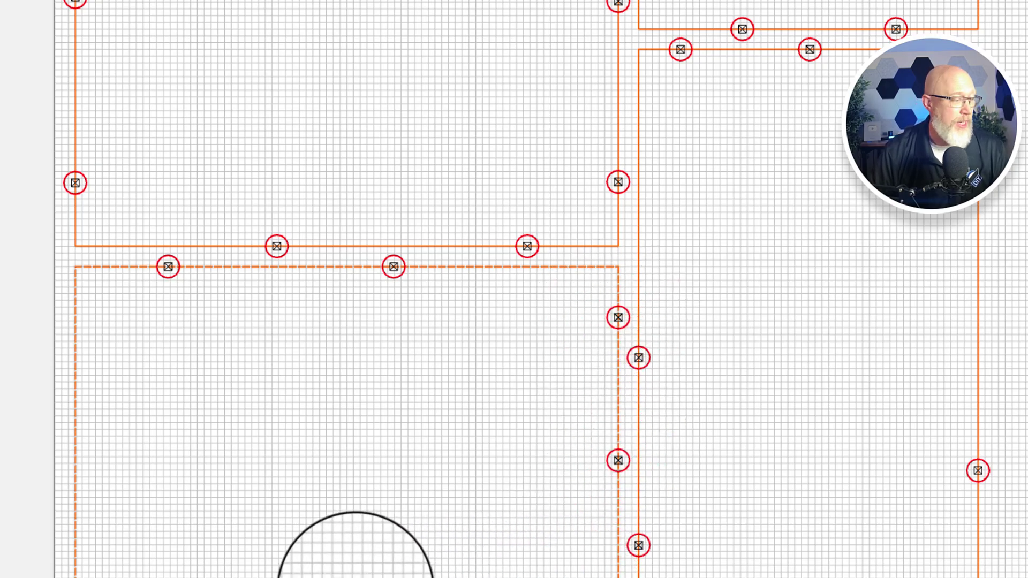
{"action": "left_click", "coordinate": [134, 362]}
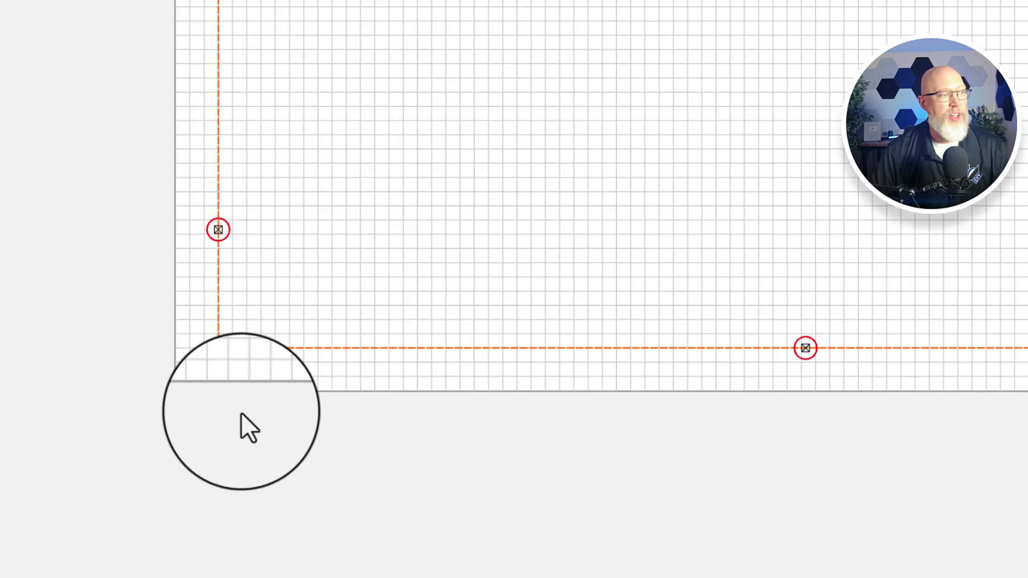
- Zoom into the lower-left and add two tabs on the dashed bottom edge and one on the solid panel edge
{"action": "scroll", "coordinate": [233, 412], "scroll_direction": "up", "scroll_amount": 5}
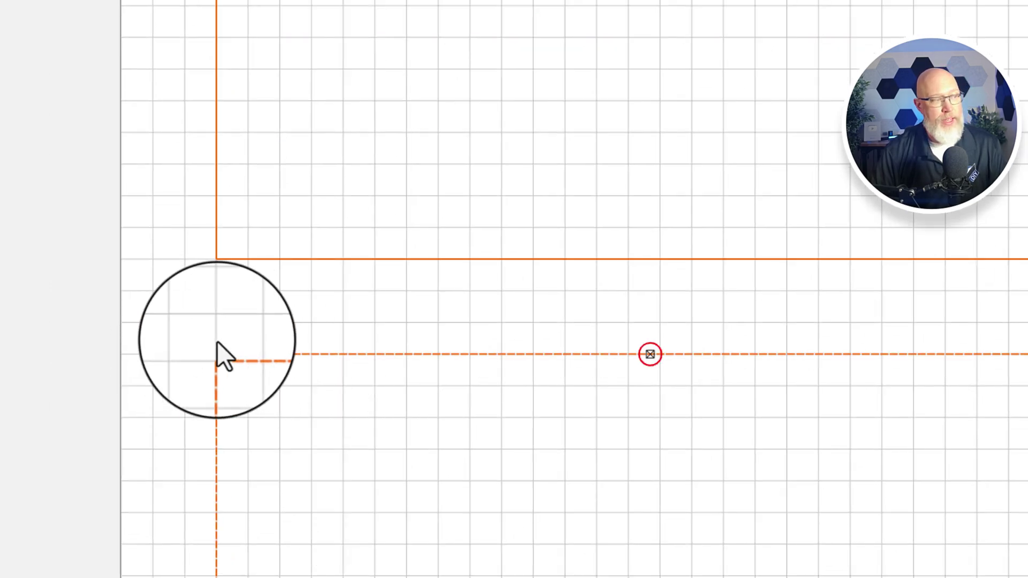
{"action": "left_click", "coordinate": [412, 354]}
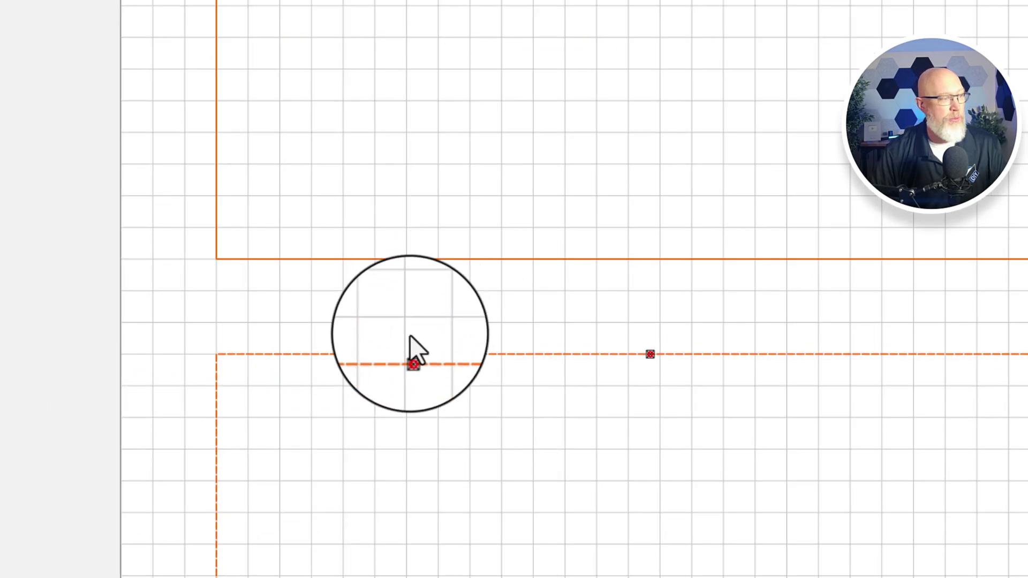
{"action": "left_click", "coordinate": [411, 353]}
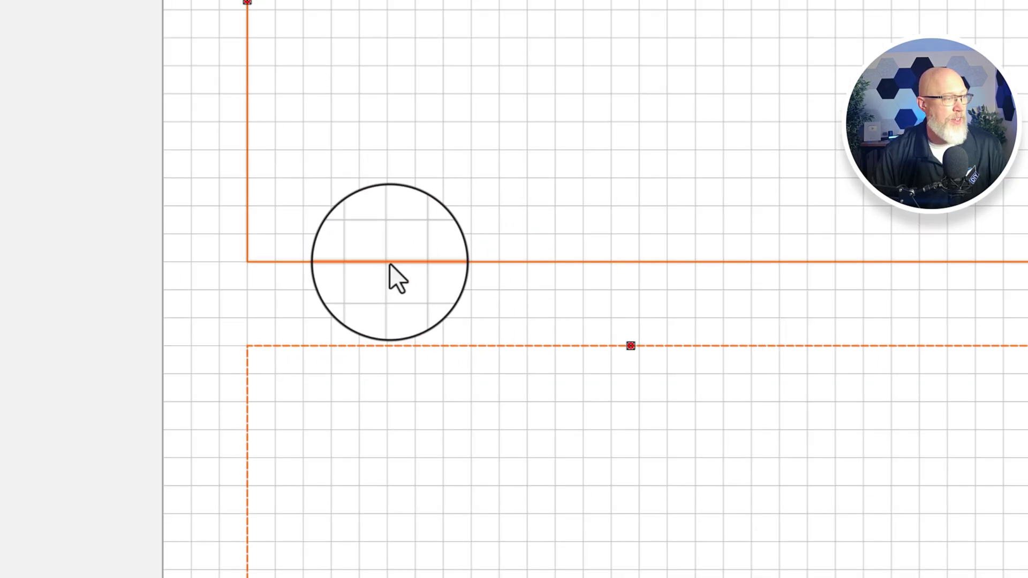
{"action": "left_click", "coordinate": [390, 262]}
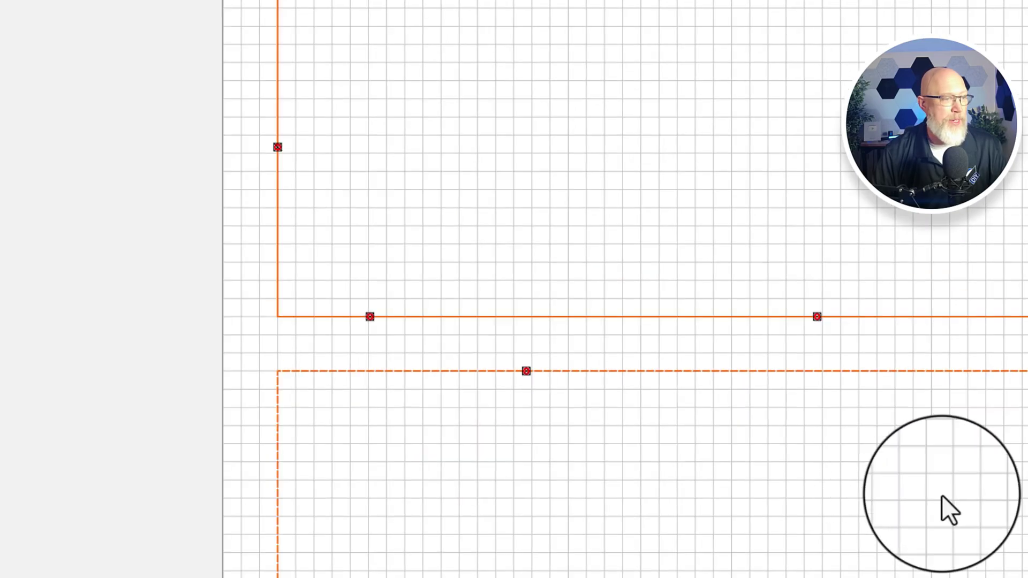